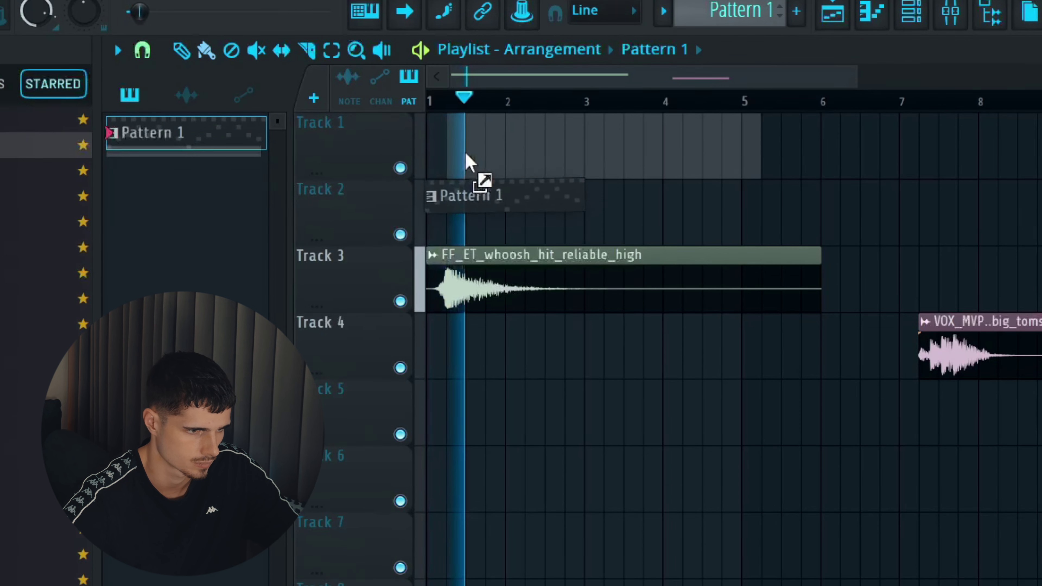
- Shift the whoosh hit clip on Track 3 about a quarter bar later and lower its clip volume to -4.6 dB
left_click_drag(496, 268, 526, 282)
key("space")
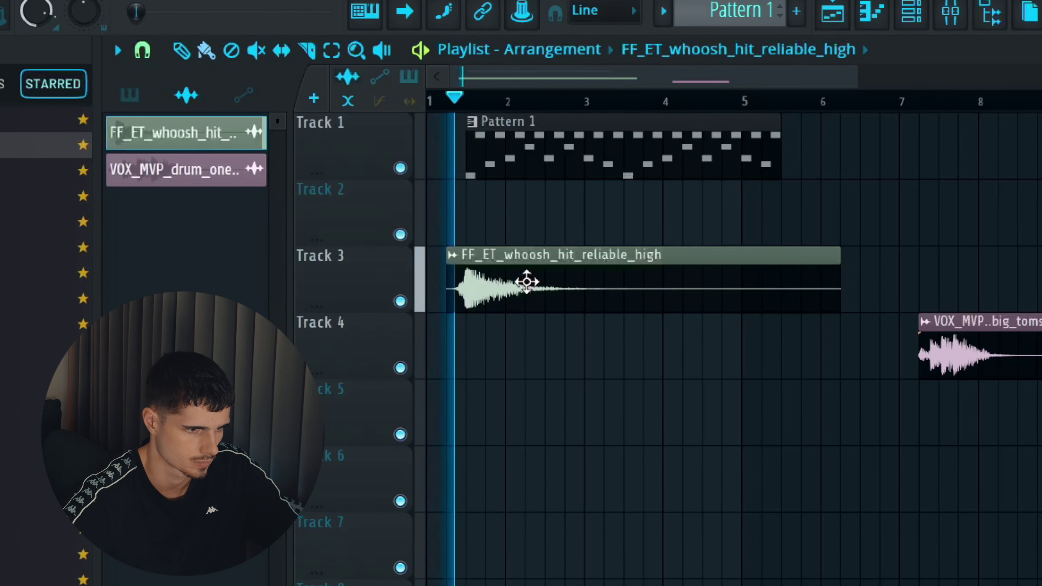
left_click_drag(646, 310, 645, 330)
- Move the big toms clip to Track 2 at bar 5 and duplicate the Pattern 1 clip directly after itself on Track 1
scroll(804, 367, "up", 1)
left_click_drag(1038, 362, 813, 192)
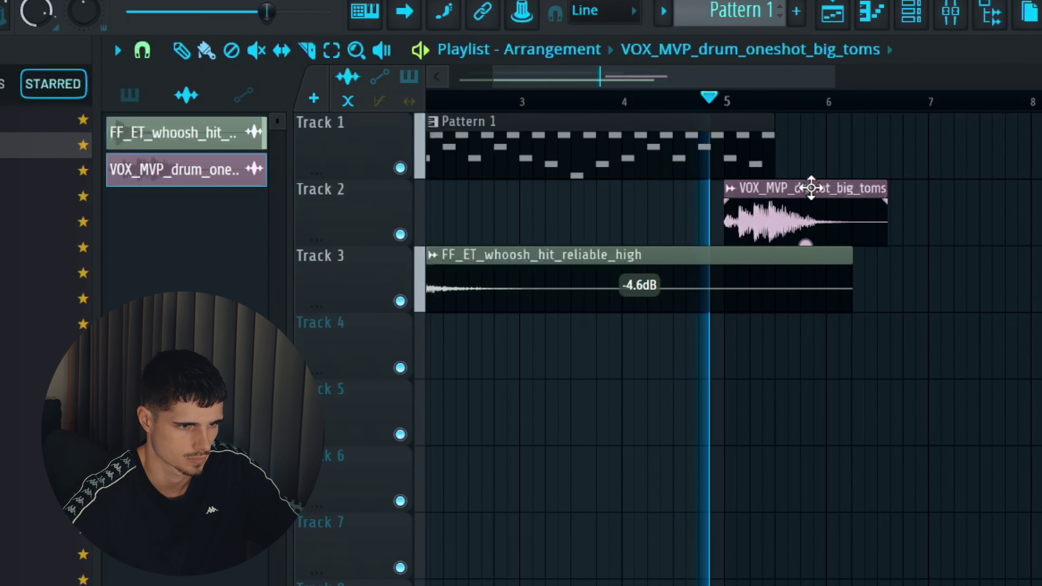
left_click(670, 136, "ctrl")
key("ctrl+b")
key("space")
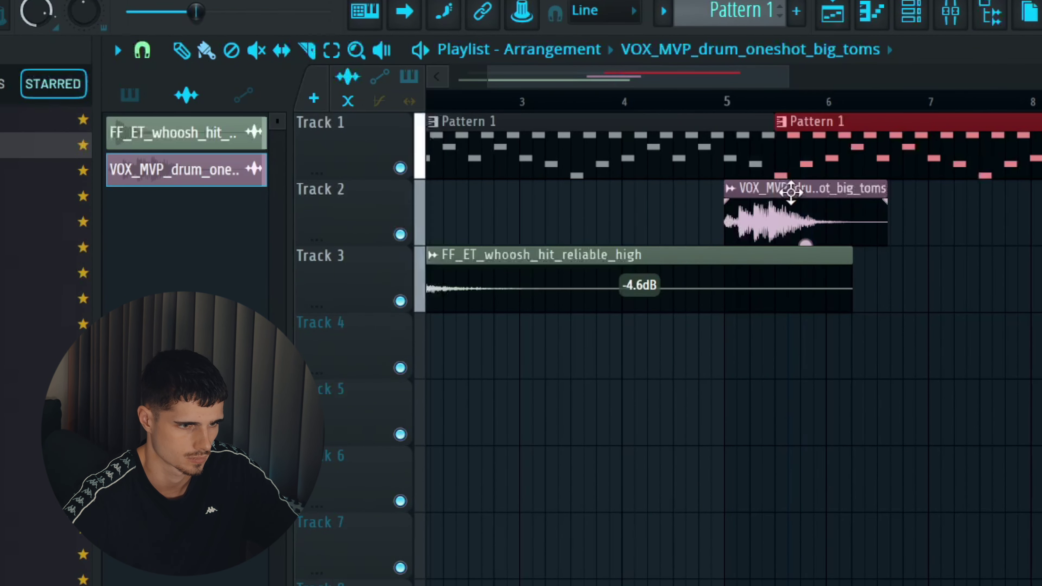
- Shorten the big toms sample with the time-stretching Time control in its channel settings, playing it back to fine-tune the hits' timing
scroll(778, 189, "up", 5)
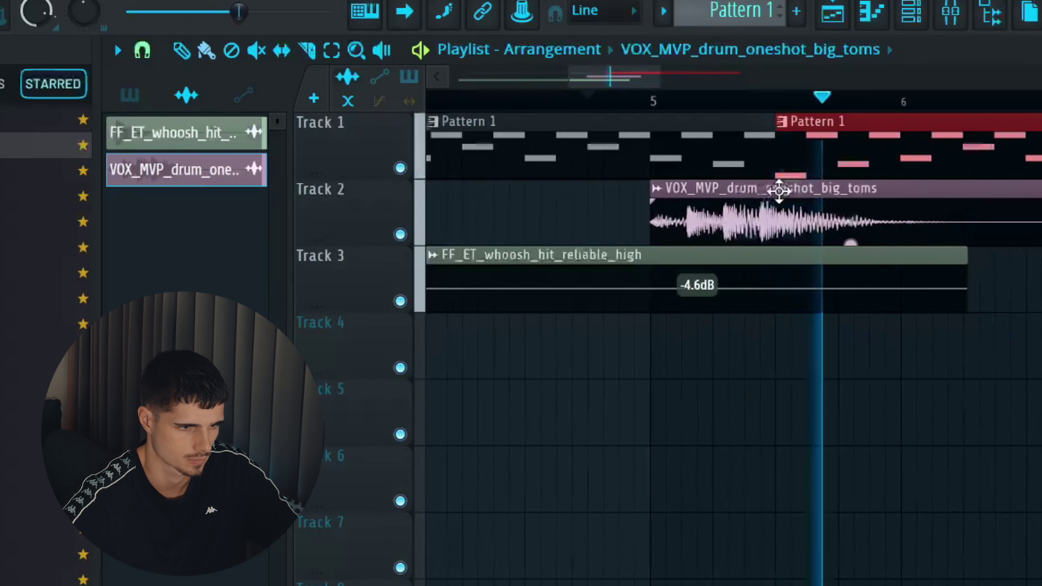
key("space")
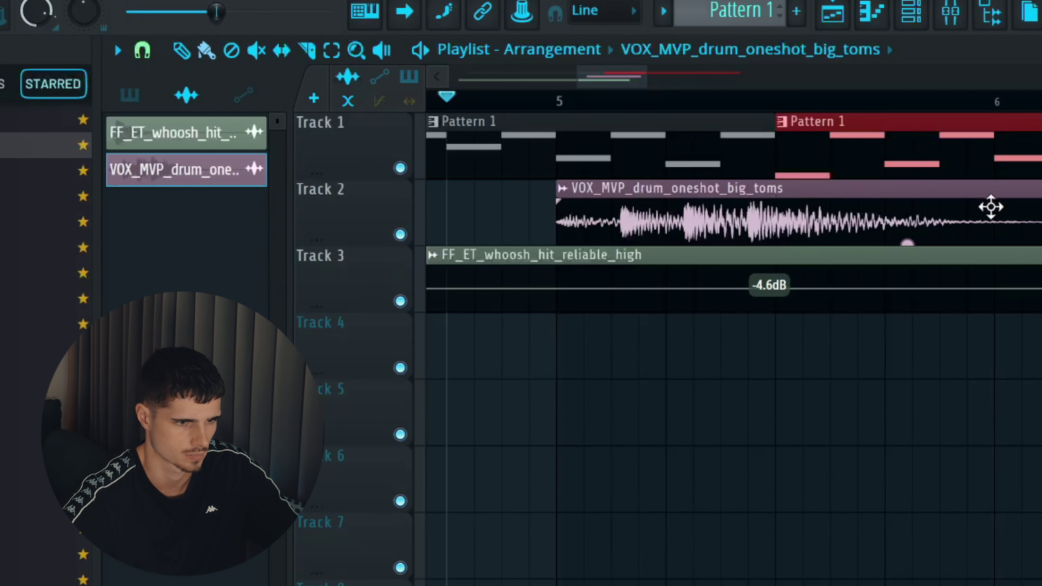
double_click(658, 200)
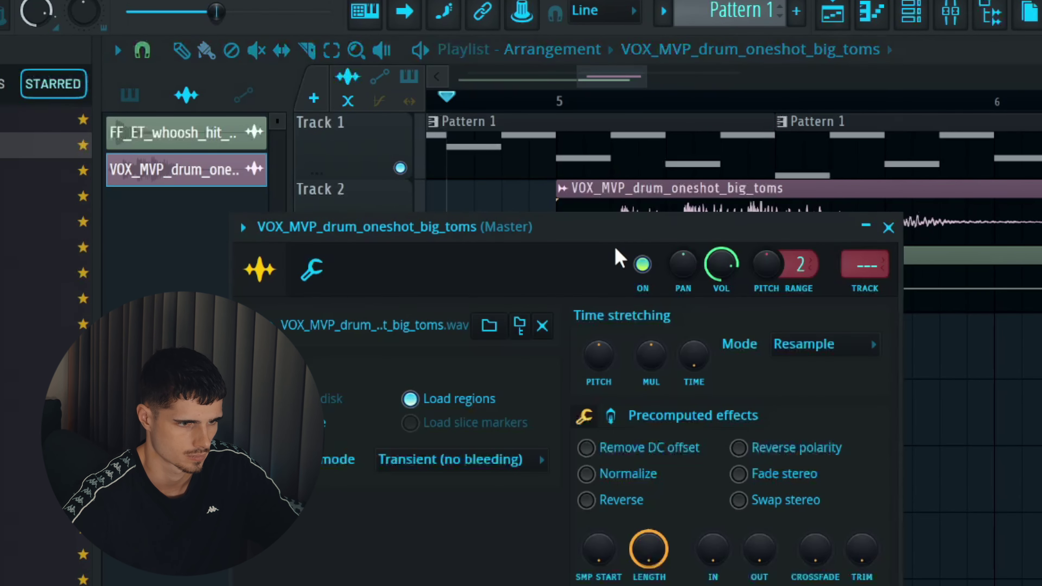
mouse_move(734, 476)
left_mouse_down()
mouse_move(734, 451)
mouse_move(734, 463)
left_mouse_up()
key("space")
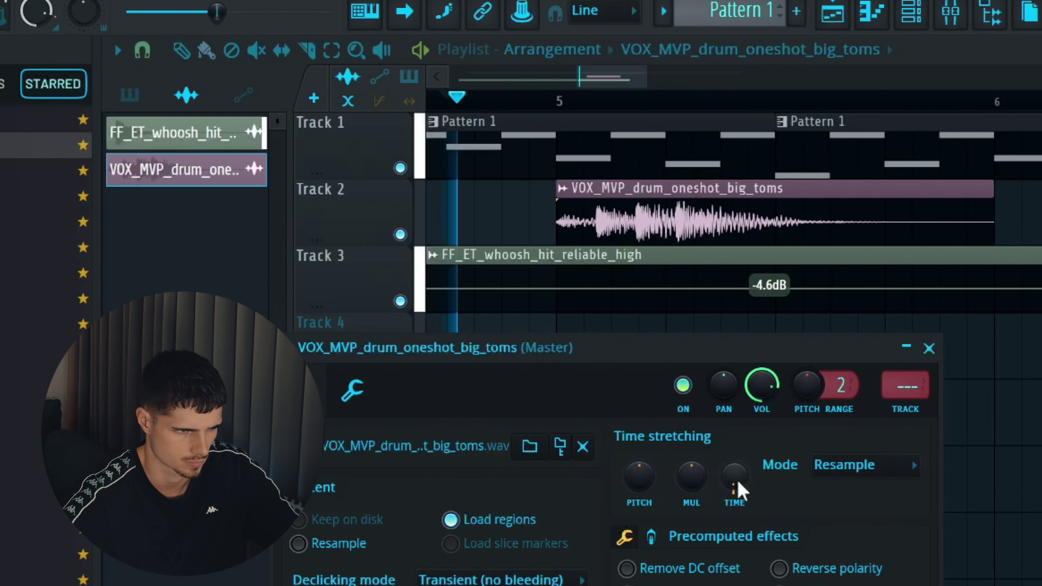
key("space")
left_click_drag(738, 485, 737, 476)
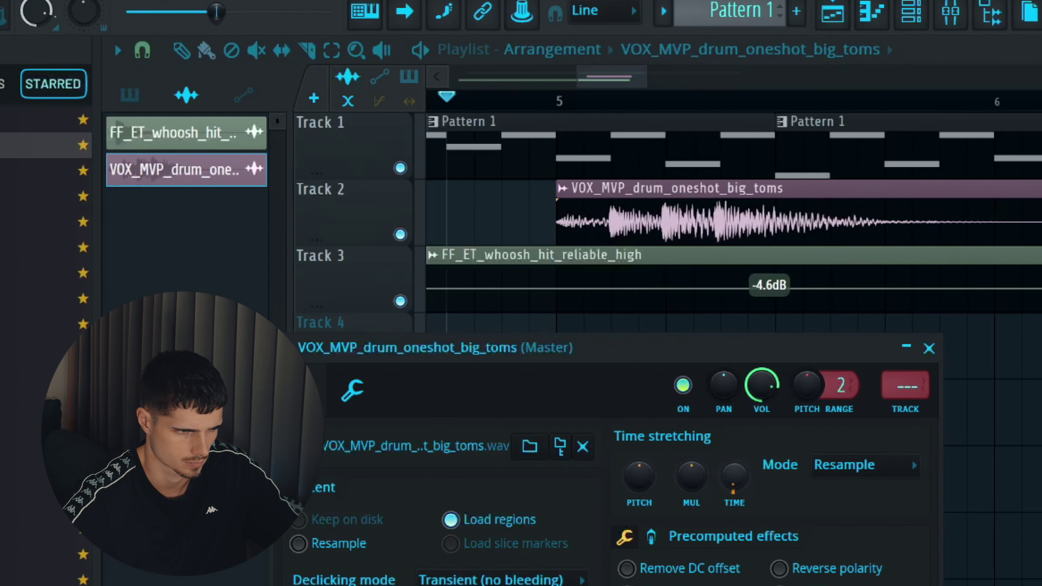
key("space")
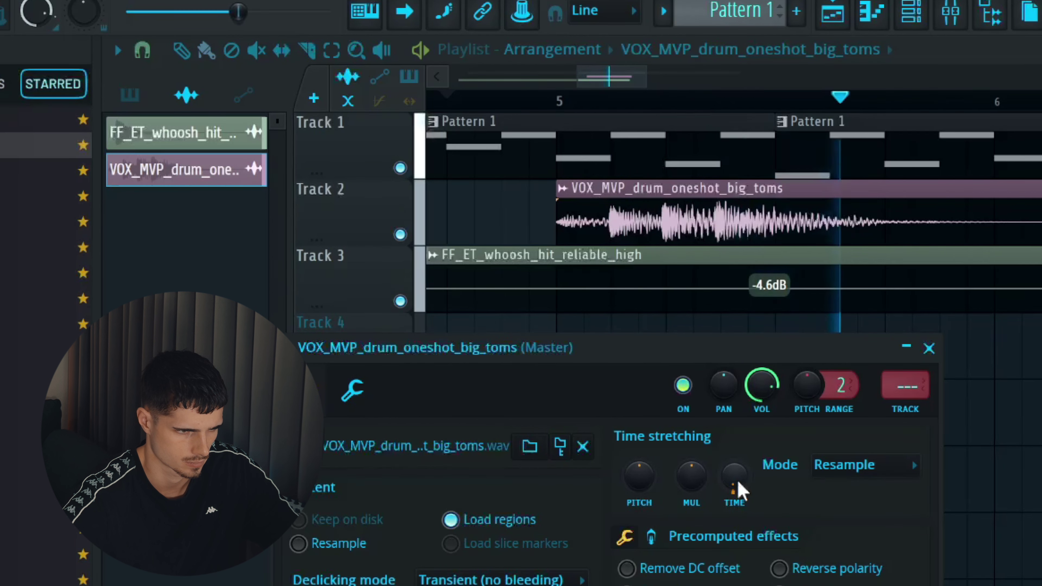
key("space")
left_click_drag(738, 485, 737, 481)
key("space")
key("space")
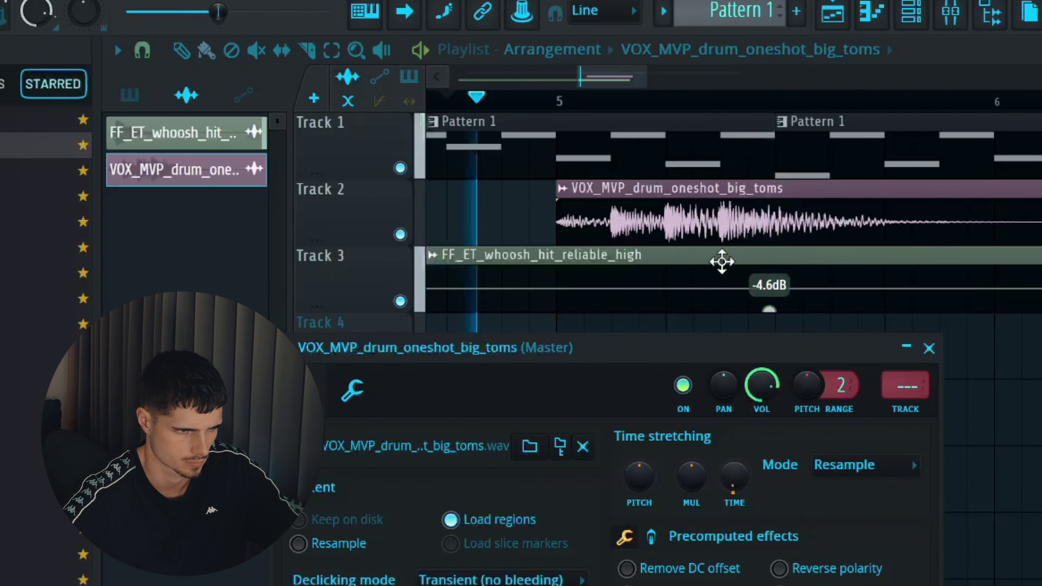
- Shift the big toms clip on Track 2 about an eighth of a bar later, so it starts just after bar 5
left_click(721, 221)
scroll(721, 221, "down", 5)
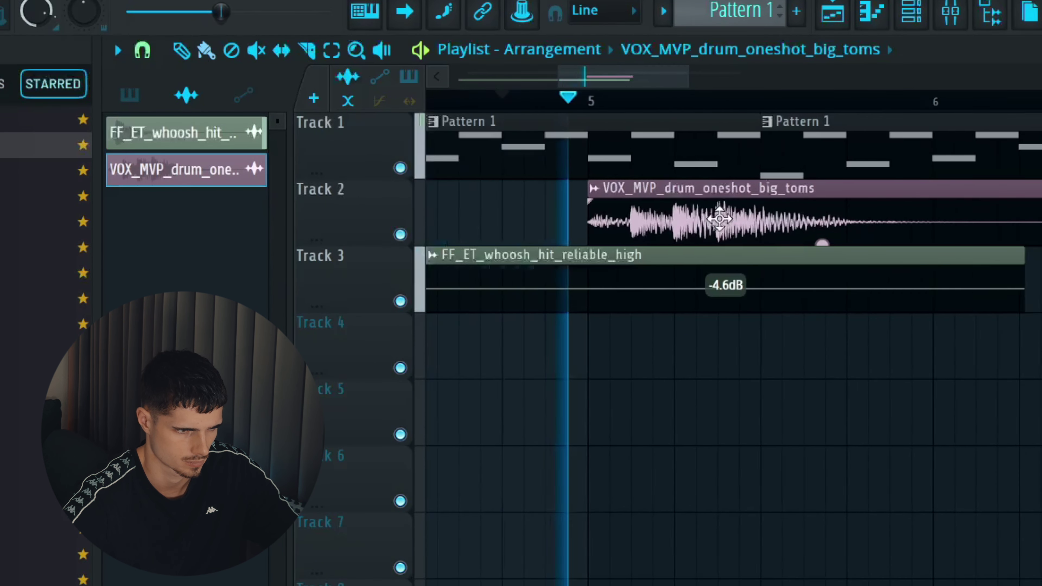
left_click_drag(719, 218, 874, 219)
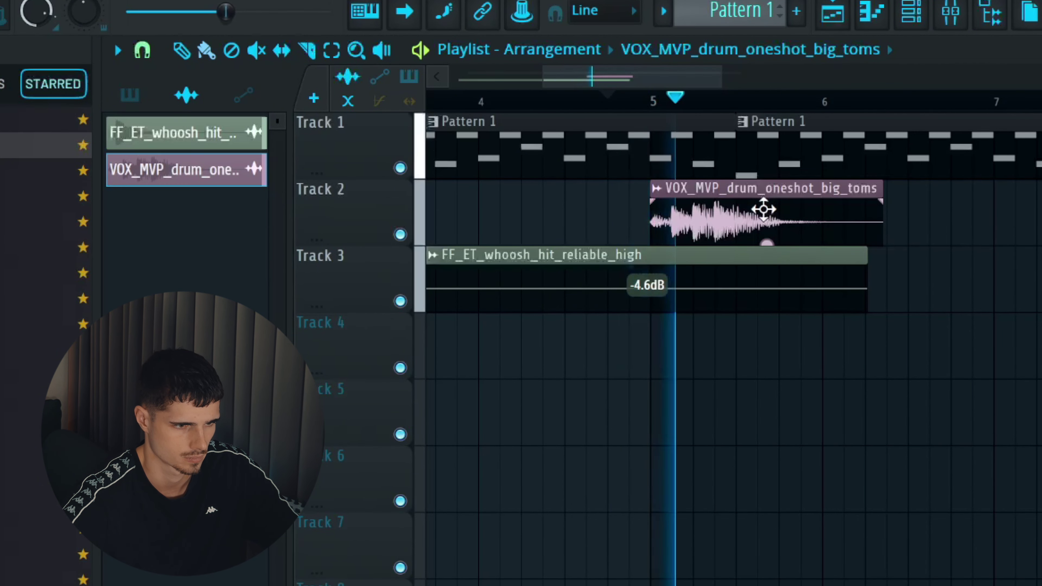
left_click_drag(764, 205, 791, 209)
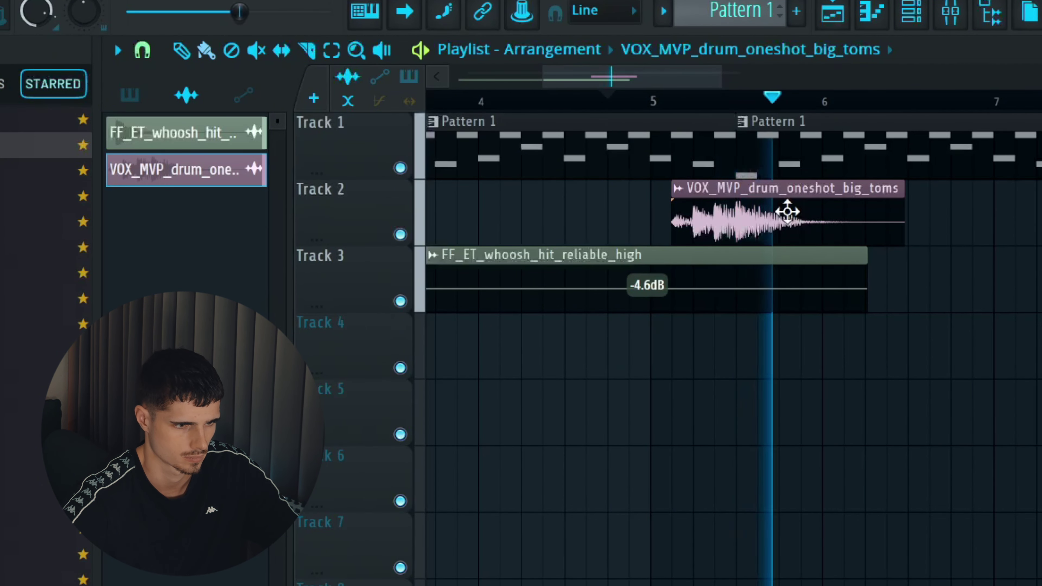
scroll(786, 210, "down", 3)
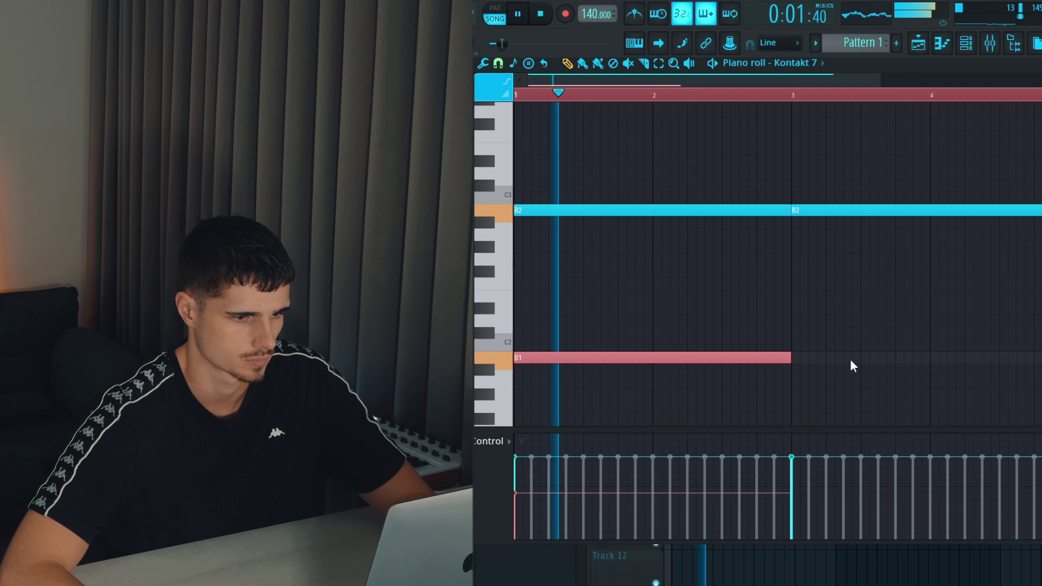
- Add a second long B1 note near bar 3 in the Kontakt 7 piano roll, following the first one
left_click_drag(853, 365, 787, 364)
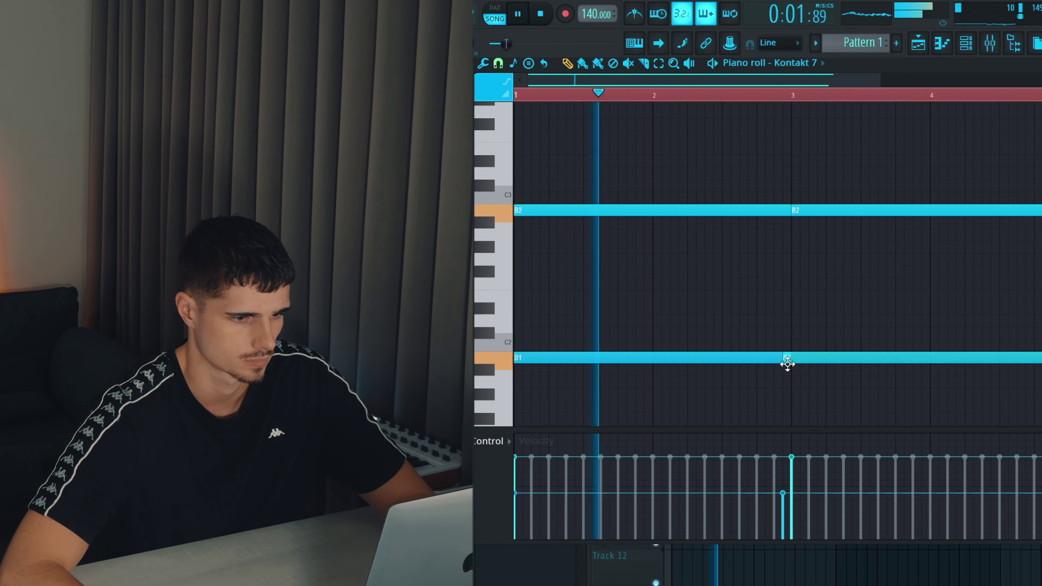
left_click(1041, 63)
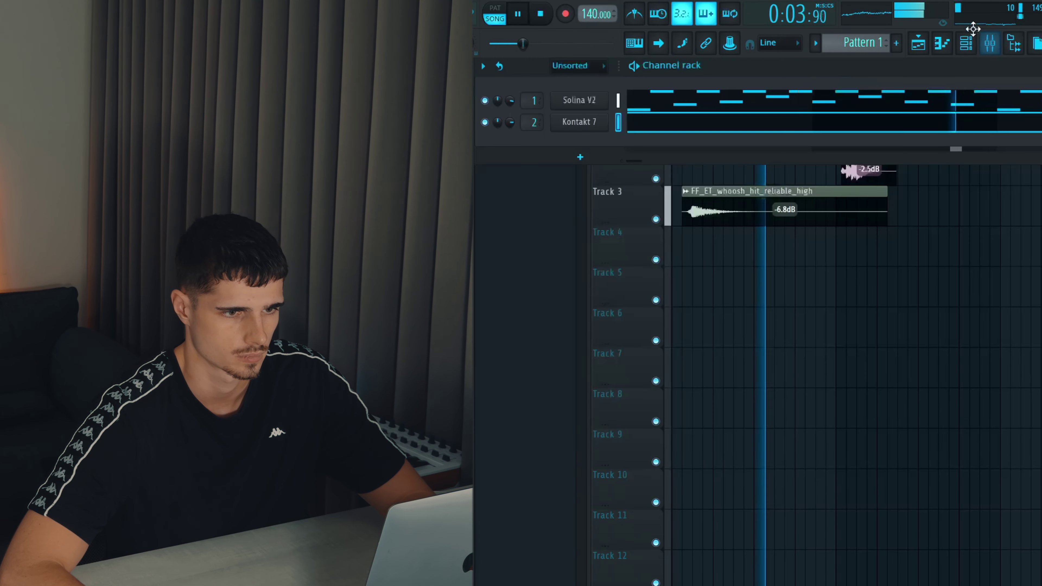
- Select the playlist time range spanning both Pattern 1 clips, from about bar 1.5 to bar 9.5
left_click(968, 243)
right_click(968, 243)
left_click_drag(1026, 105, 706, 121)
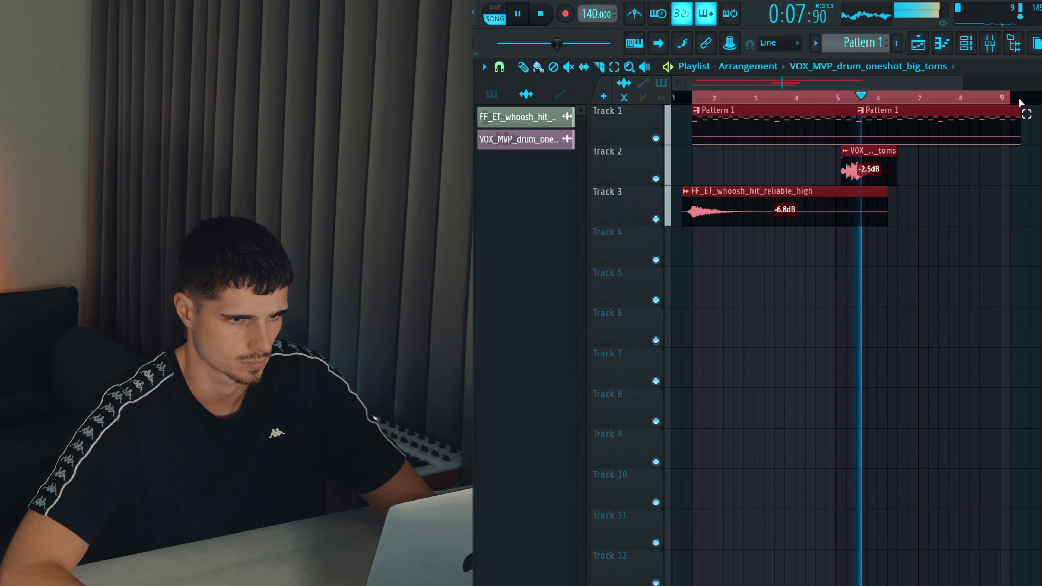
- Lower the Insert 2 mixer level slightly and cut its low end with band 1 of Fruity parametric EQ 2
left_click(990, 45)
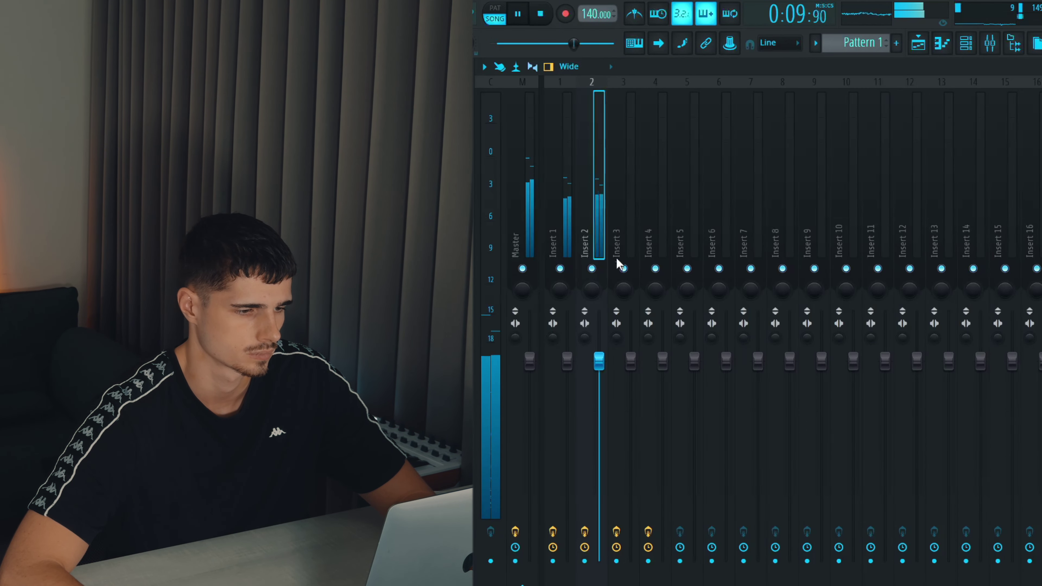
left_click_drag(599, 363, 599, 371)
left_click(1041, 119)
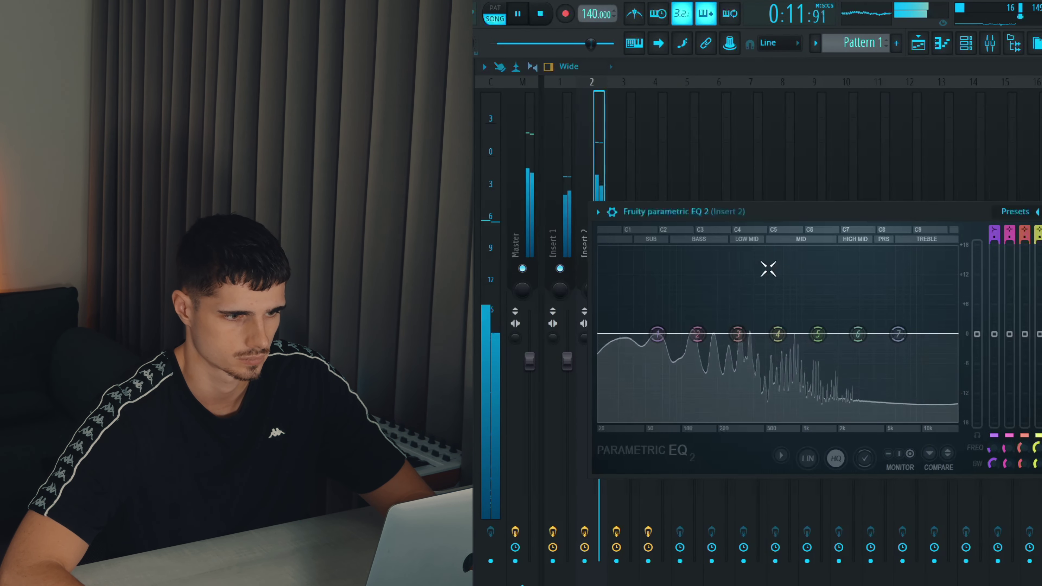
left_click_drag(659, 339, 691, 421)
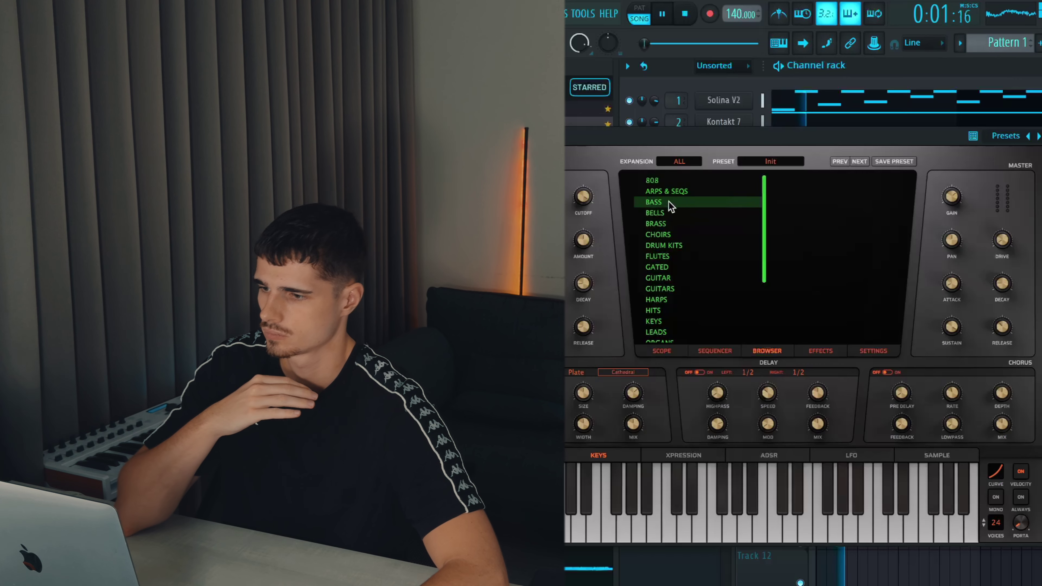
- Audition the BADASS brass preset and load the EMPIRE brass preset in Heat Up 3
left_click(671, 222)
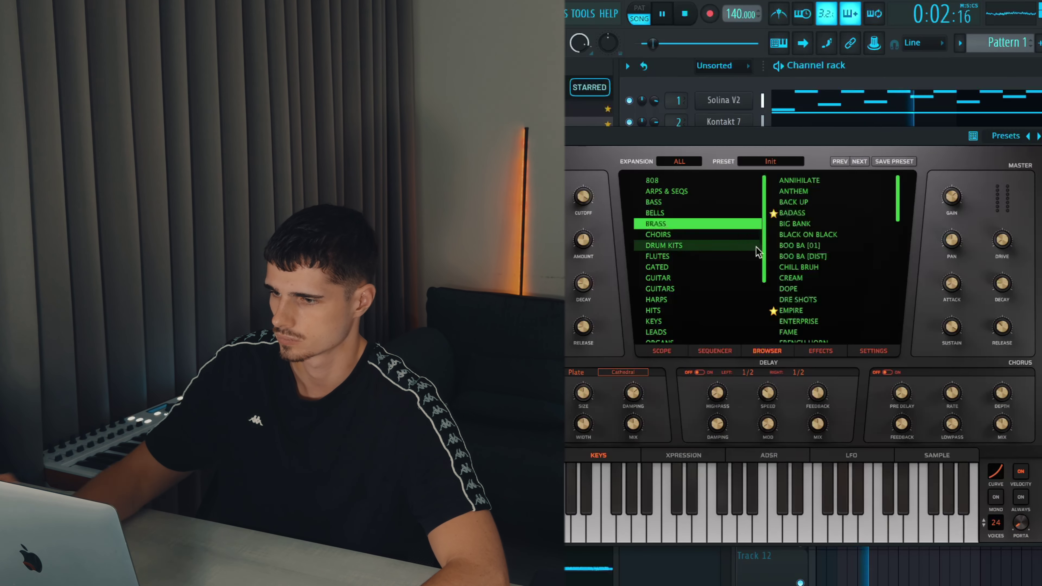
left_click(817, 215)
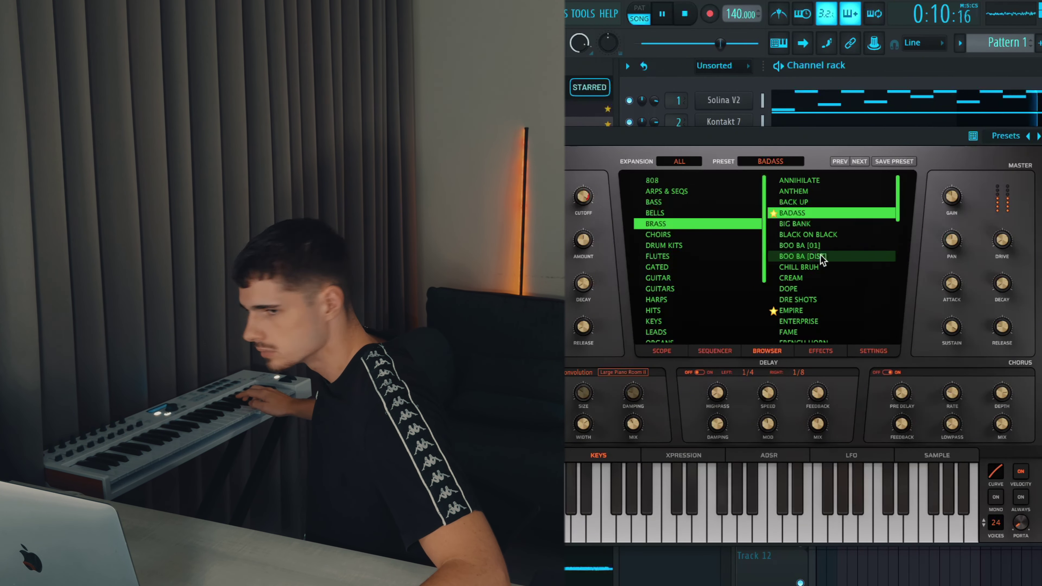
left_click(807, 312)
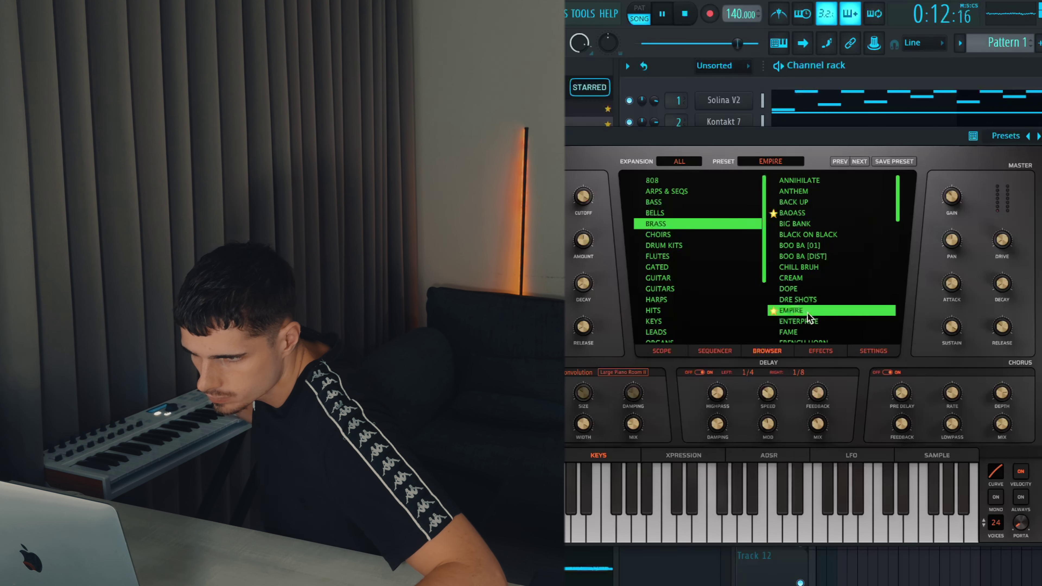
left_click(1041, 136)
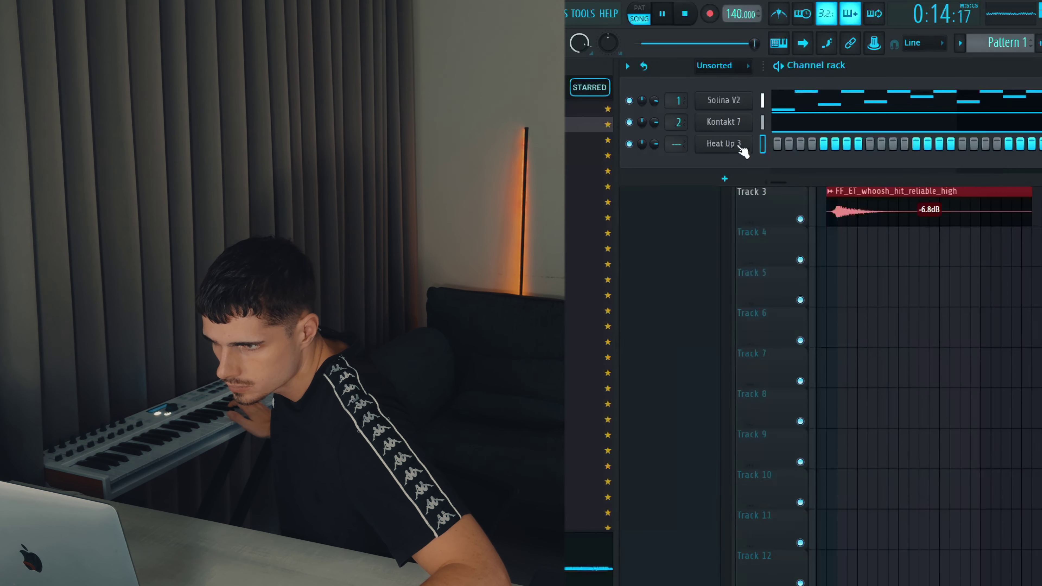
- Draw a two-bar B2 note from bar 1 in the Heat Up 3 piano roll
right_click(733, 144)
left_click(766, 145)
scroll(634, 283, "up", 5)
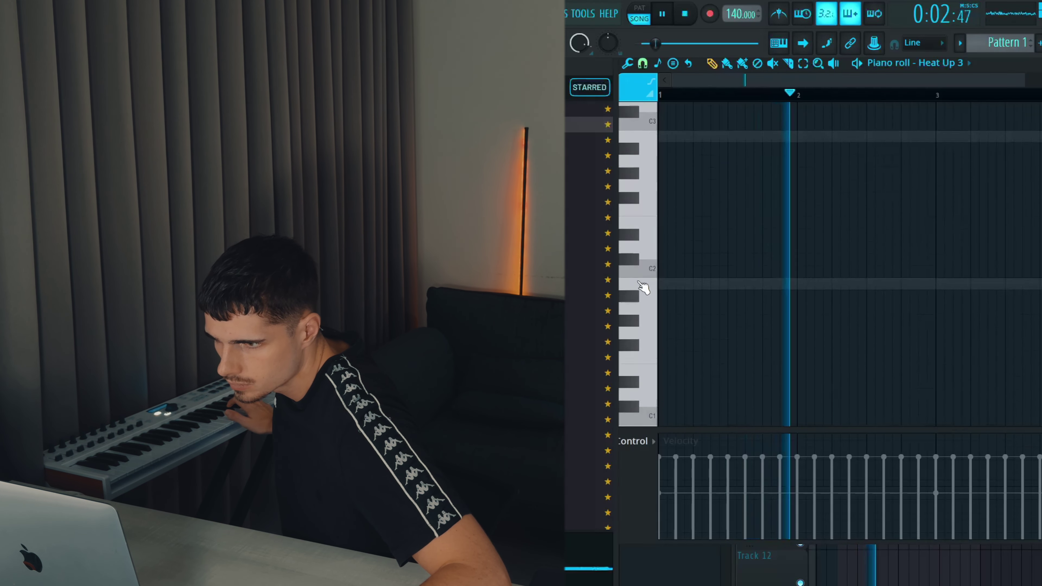
left_click(682, 320)
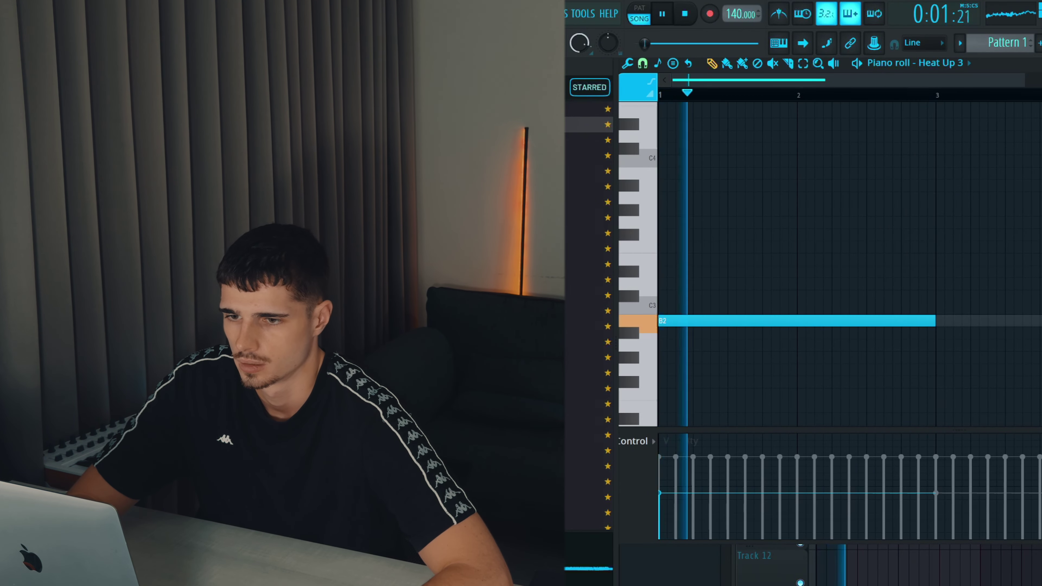
key("Escape")
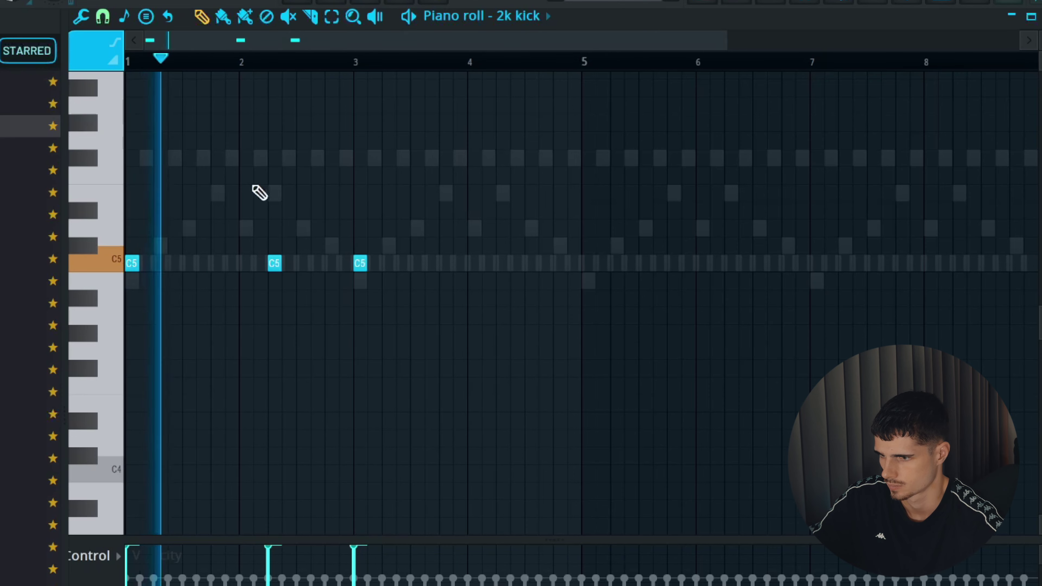
- Add two C5 kick notes in bar 4 of the 2k kick piano roll, at about one quarter and five eighths of the bar
scroll(338, 240, "up", 2)
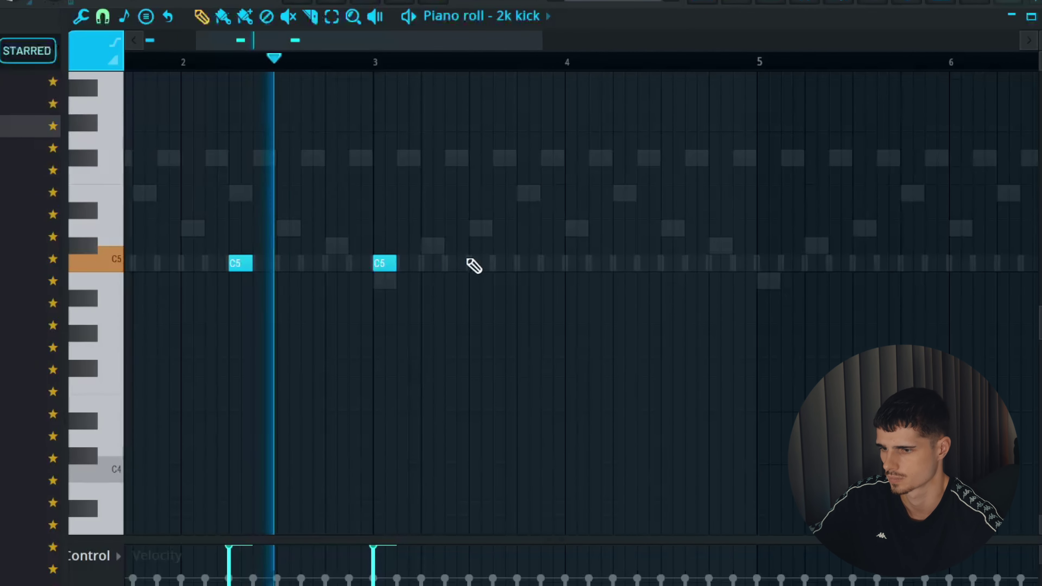
left_click(615, 265)
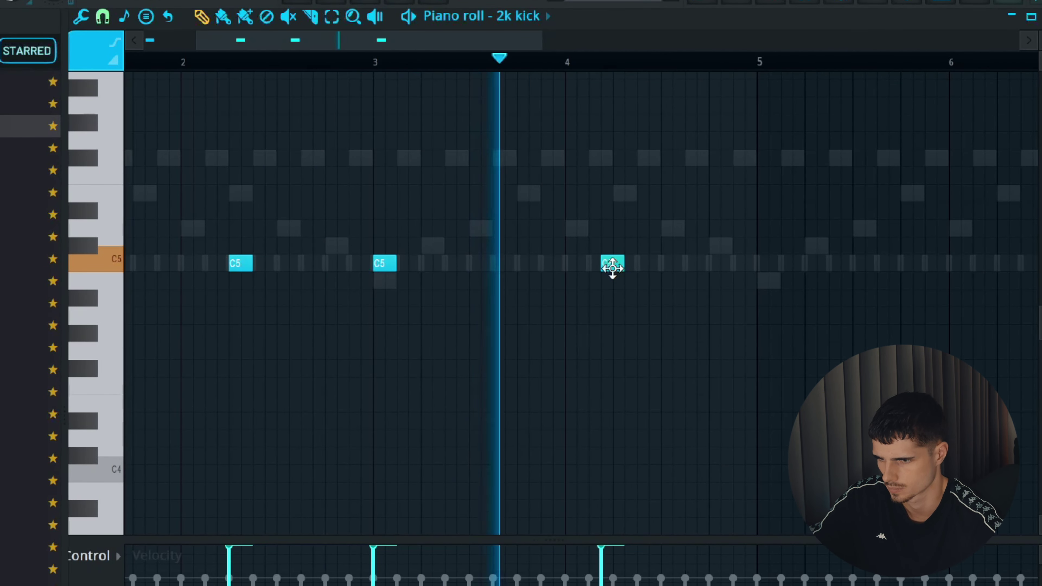
left_click(685, 265)
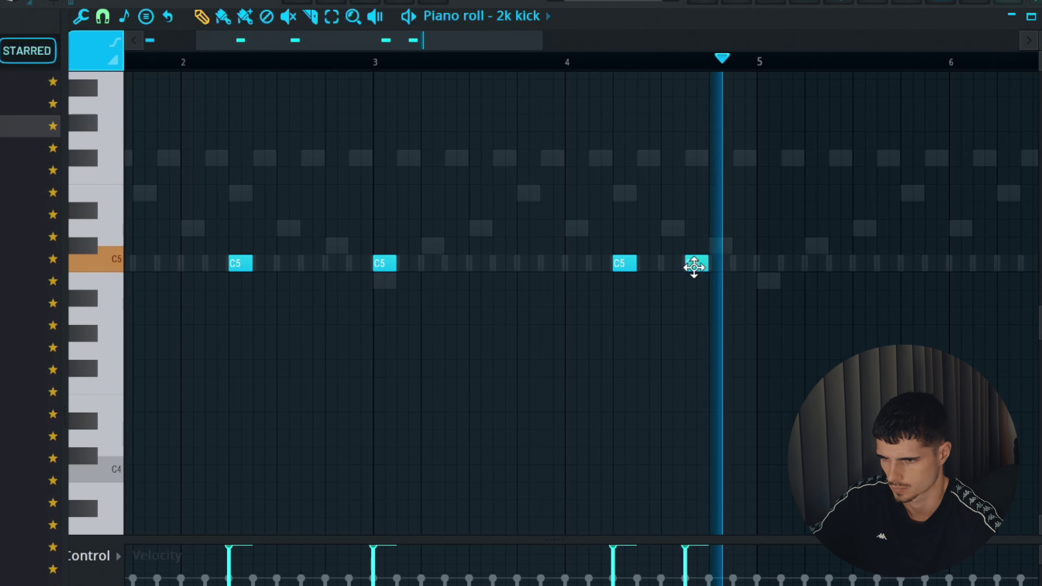
- Duplicate the first four bars of 2k kick notes so they repeat from bar 5, and return to the playlist
key("ctrl+a")
right_click(755, 60)
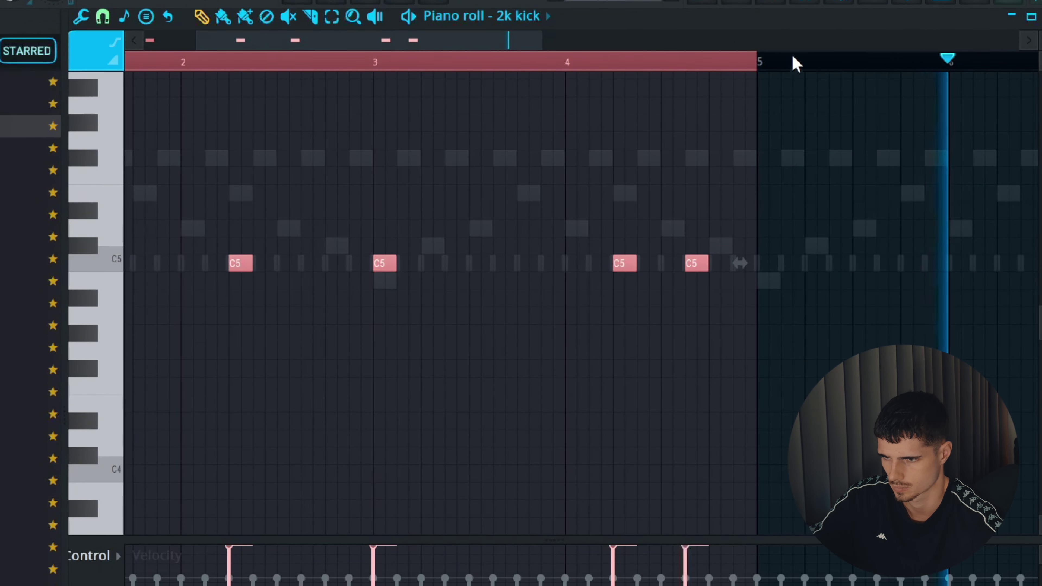
key("ctrl+b")
key("F7")
key("F6")
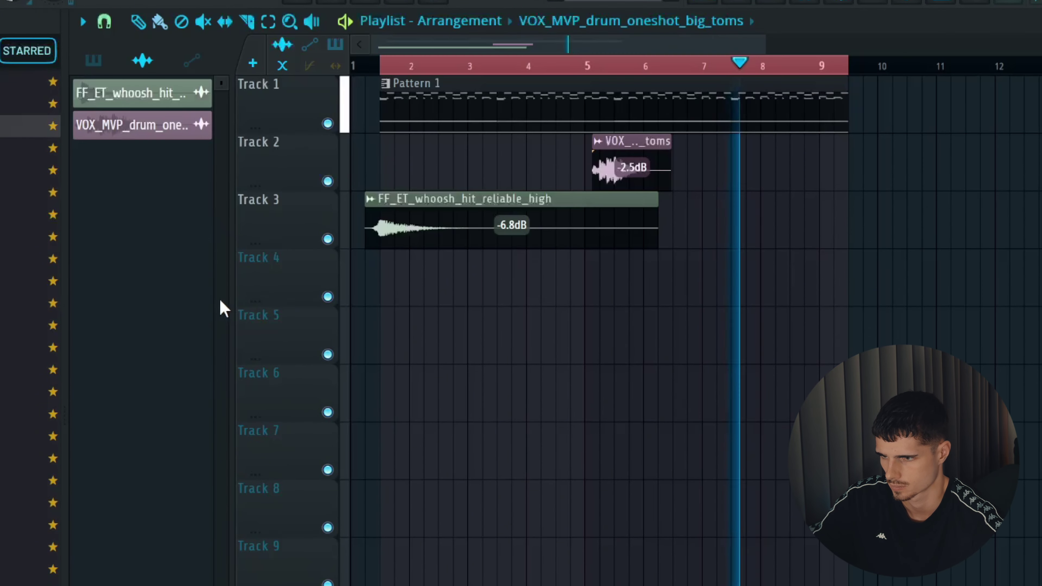
key("ctrl+a")
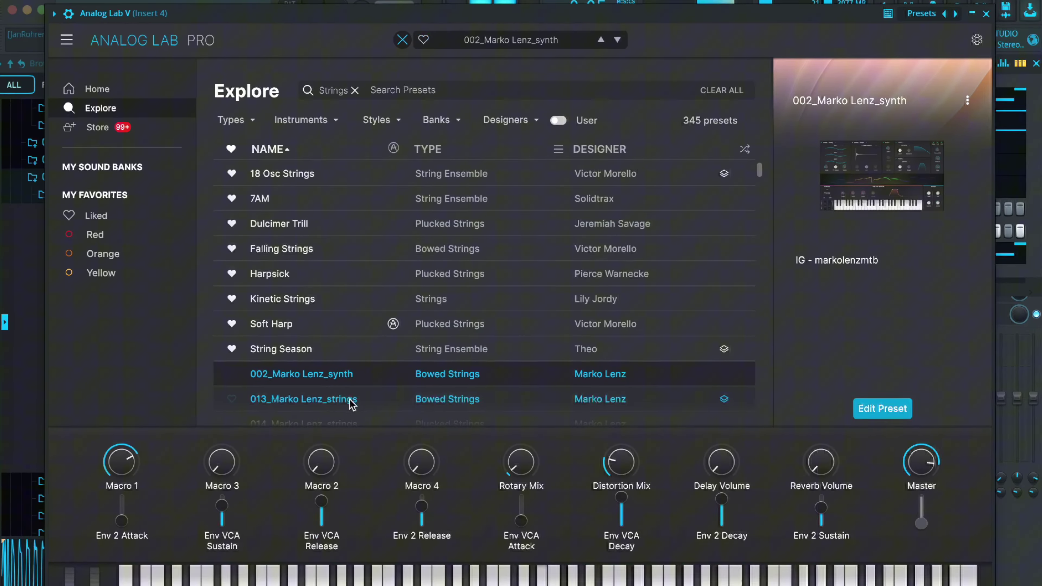
- Choose the 7AM string preset in Analog Lab V and lower the Insert 4 mixer fader
left_click(263, 198)
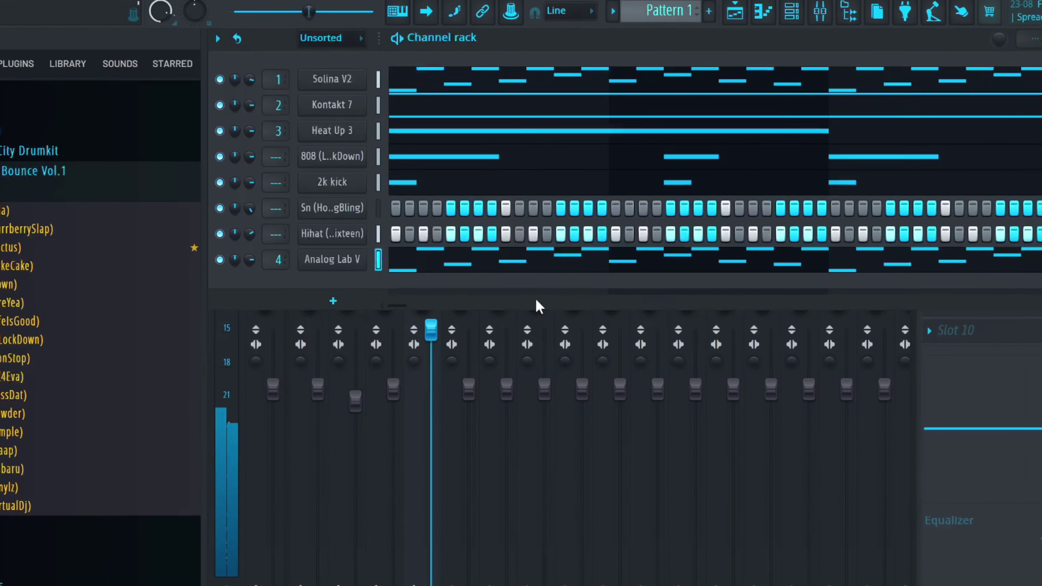
left_click_drag(436, 330, 430, 362)
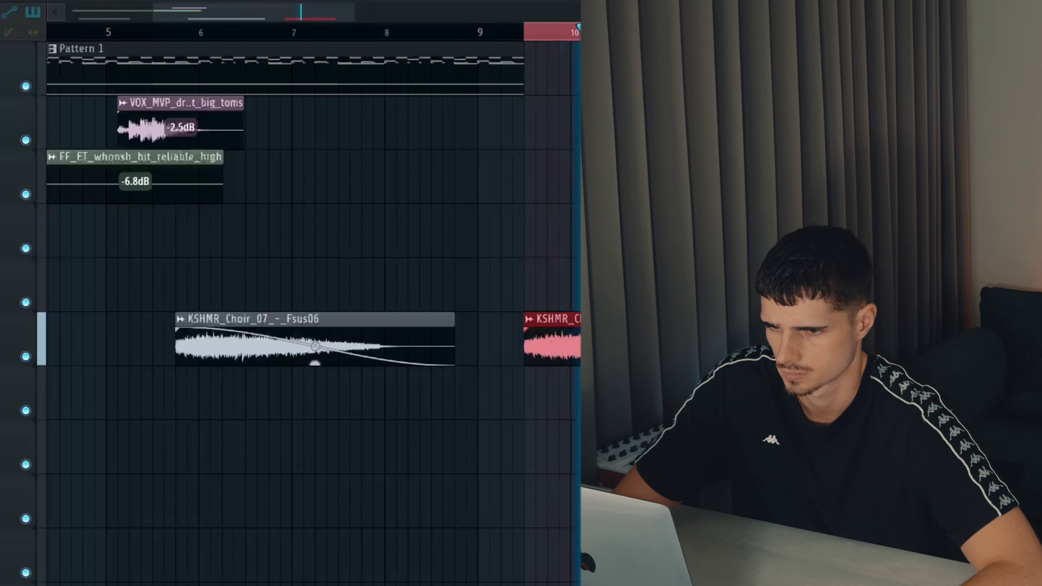
- Select the playlist arrangement from about bar 1.5 to 9.5 and shift the second choir clip to about four bars after the first
left_click_drag(241, 13, 640, 45)
left_click_drag(639, 45, 106, 60)
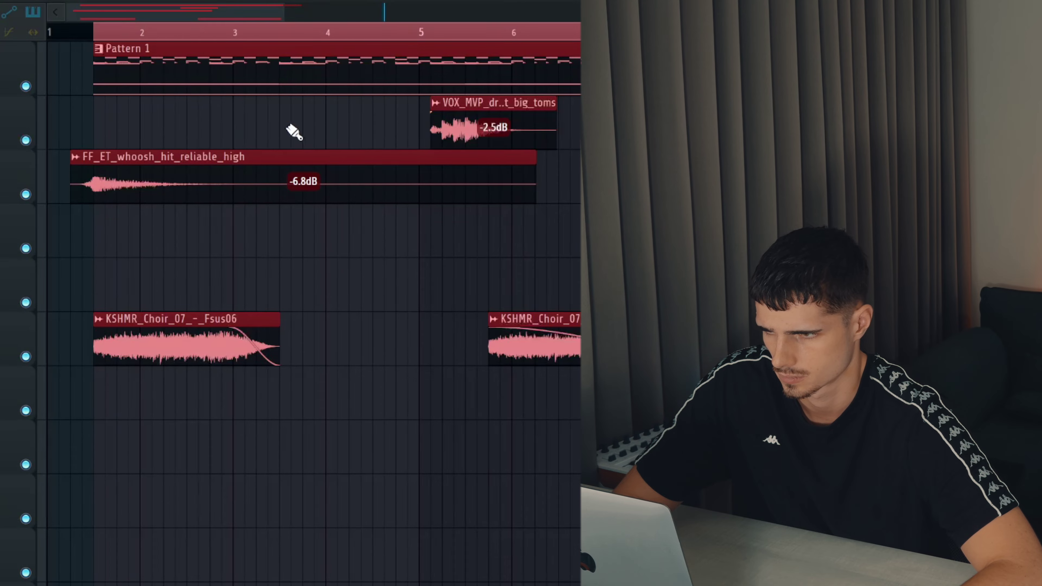
scroll(291, 128, "down", 5)
left_click_drag(359, 30, 326, 41)
scroll(125, 308, "up", 1)
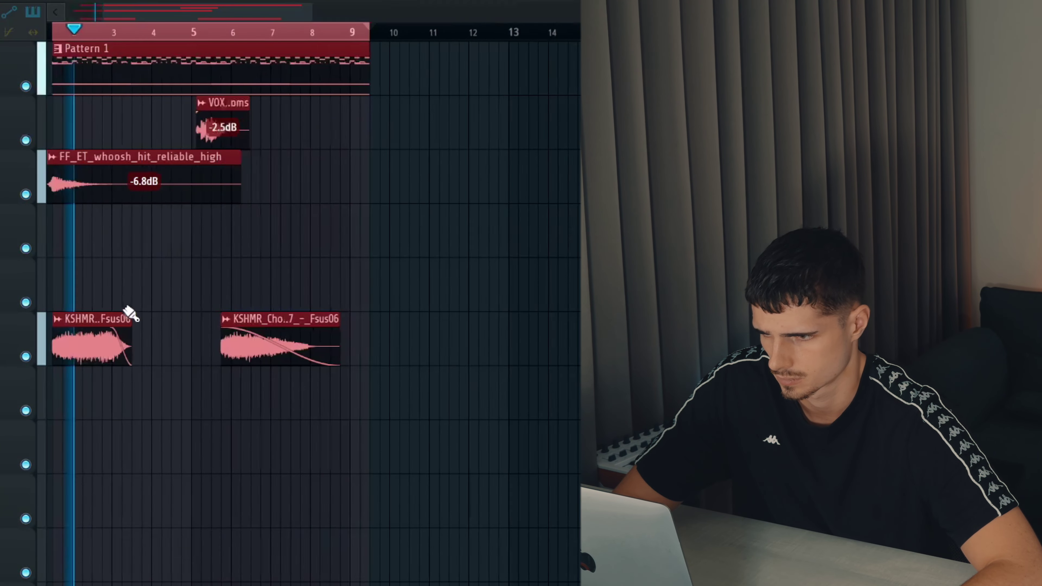
scroll(125, 307, "up", 4)
left_click(197, 426)
right_click(238, 436)
left_click_drag(107, 334, 408, 339)
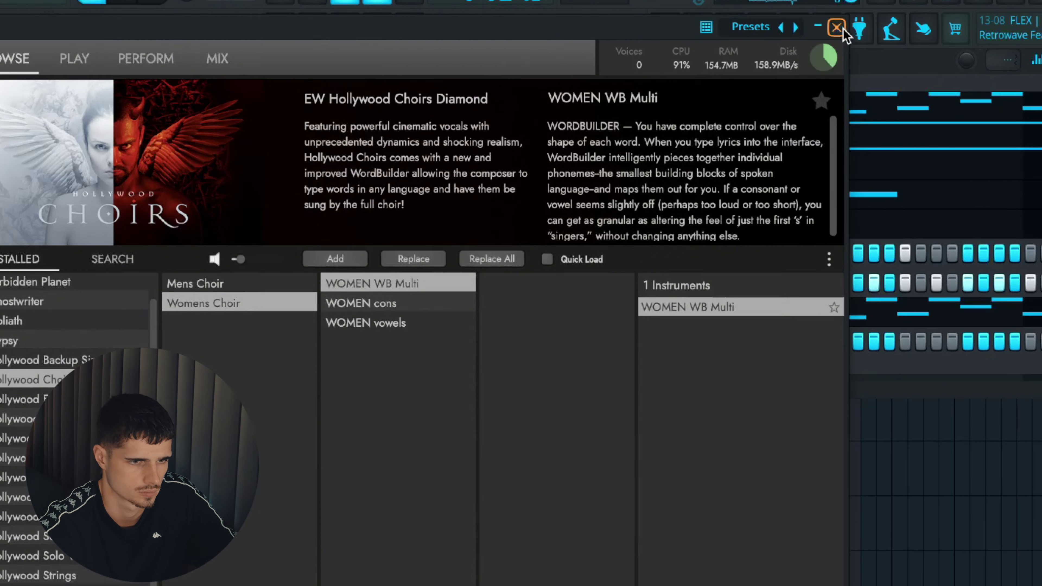
- Close the Opus instrument, route its channel to mixer track 5, and open its piano roll
left_click(842, 29)
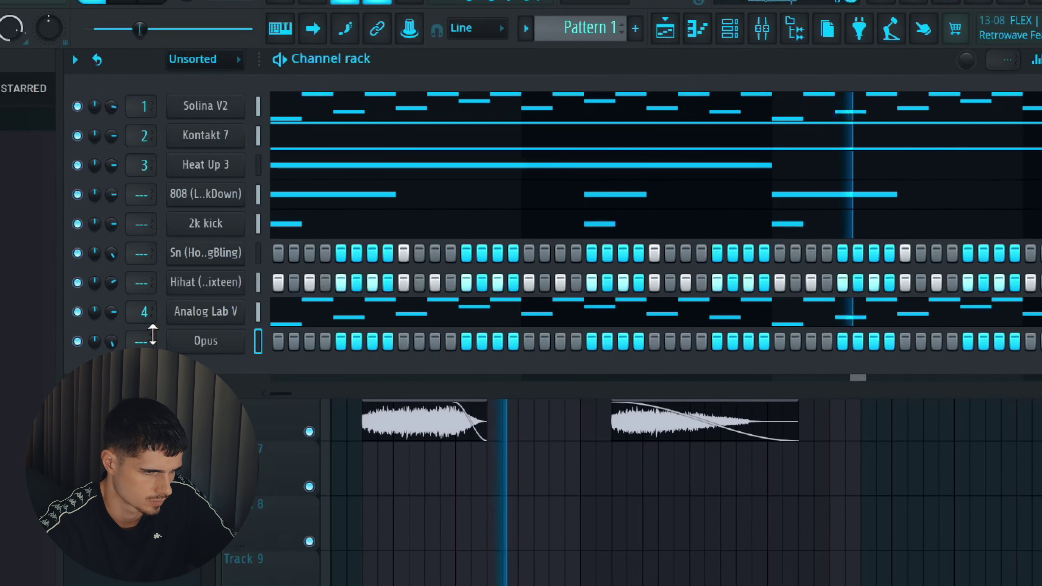
scroll(152, 334, "up", 5)
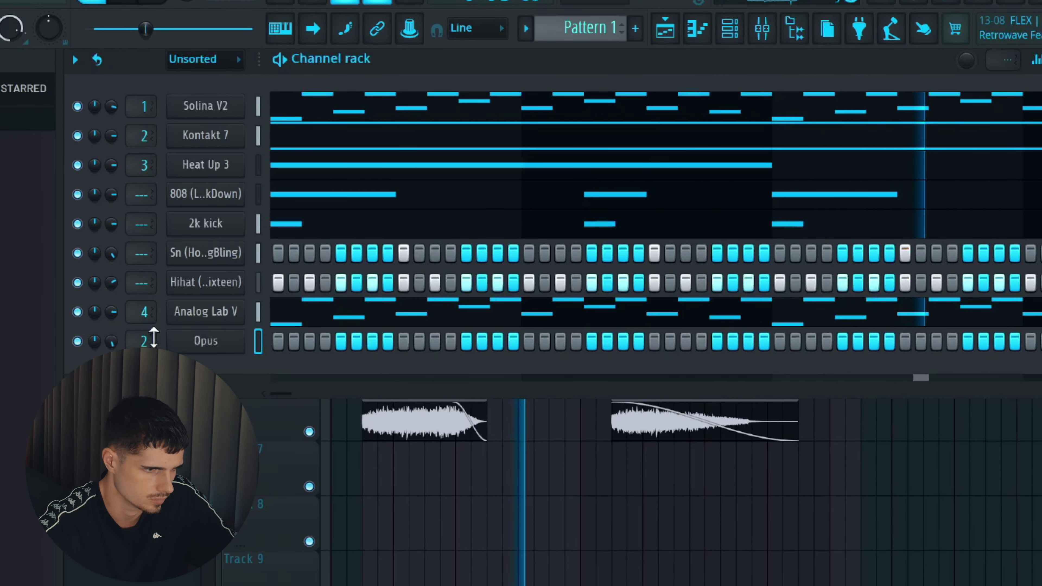
right_click(221, 353)
left_click(271, 345)
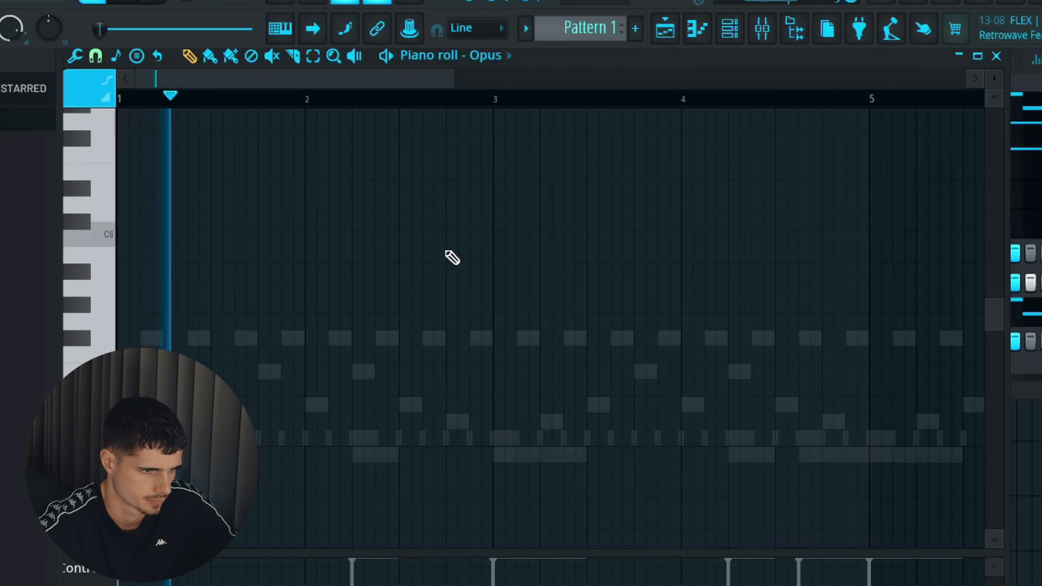
scroll(451, 258, "down", 1)
left_click_drag(455, 79, 624, 232)
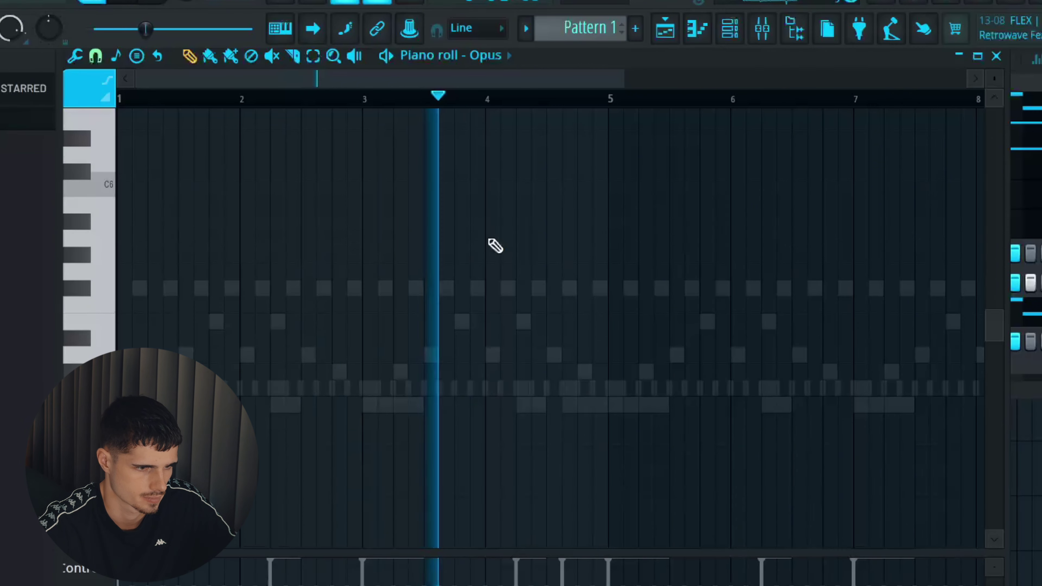
- Draw one-bar B5 and F#5 notes in bar 4 of the Opus piano roll
left_click(490, 240)
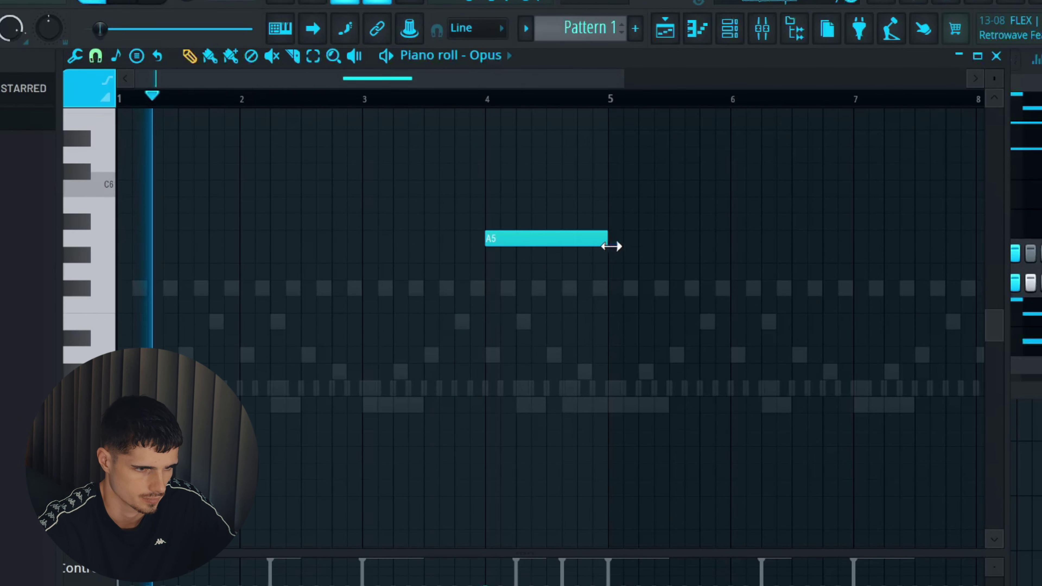
left_click_drag(579, 220, 576, 206)
left_click(488, 290)
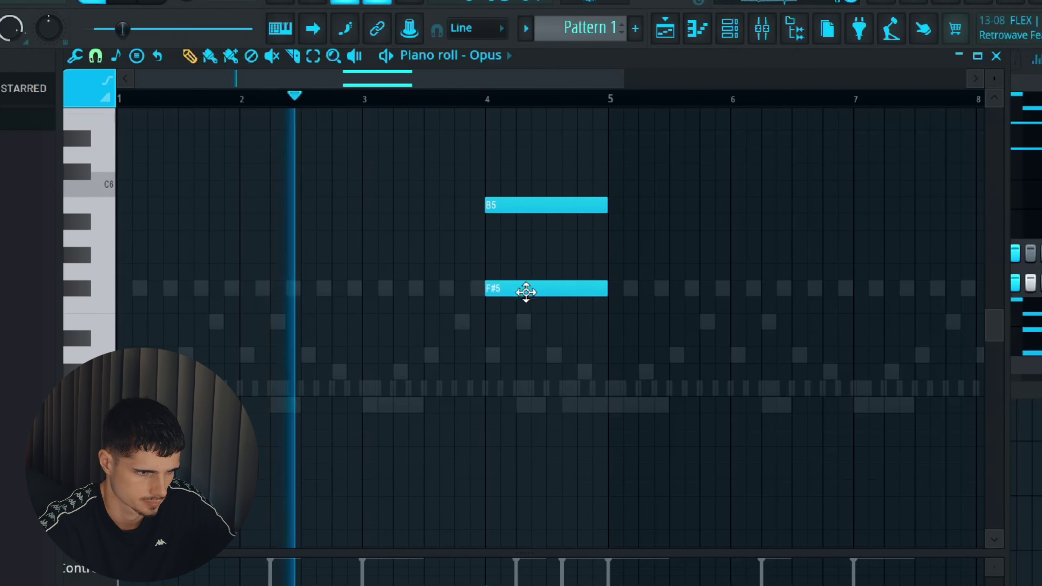
scroll(744, 334, "down", 2)
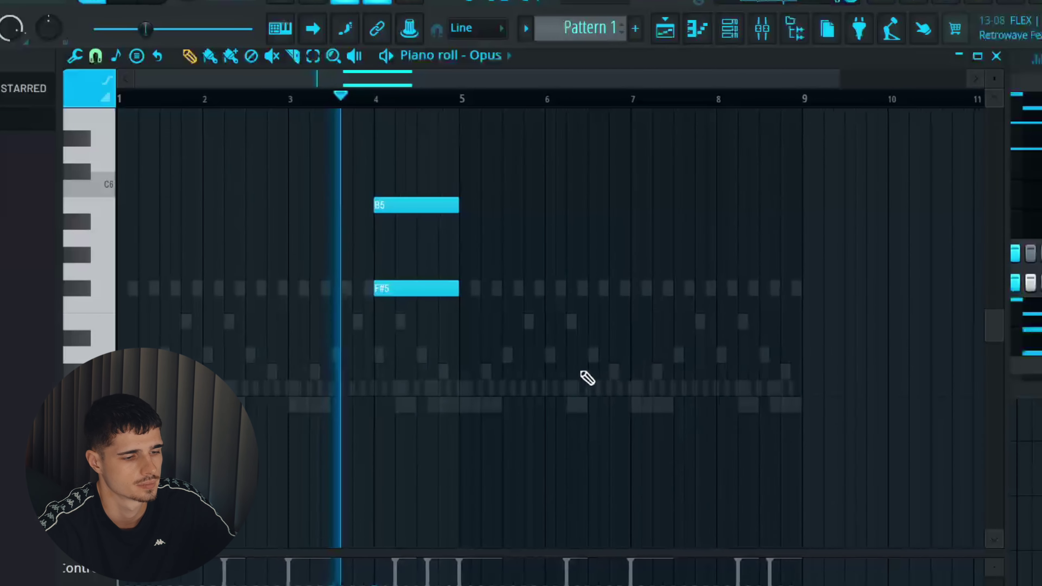
- Shorten the B5 and F#5 notes in bar 4 to half a bar each
left_click_drag(551, 372, 381, 181)
right_click(547, 372)
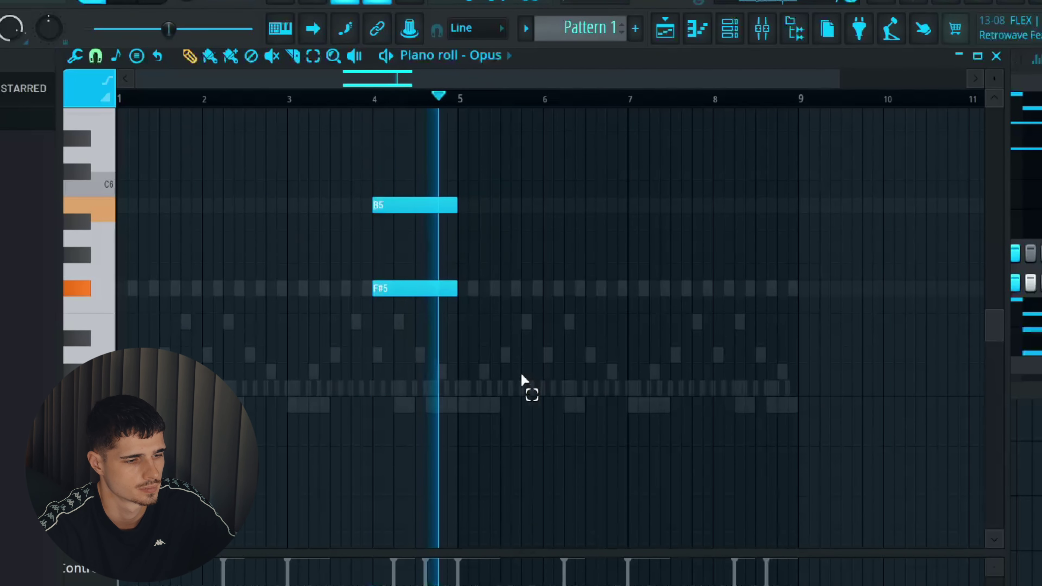
key("ctrl+a")
key("space")
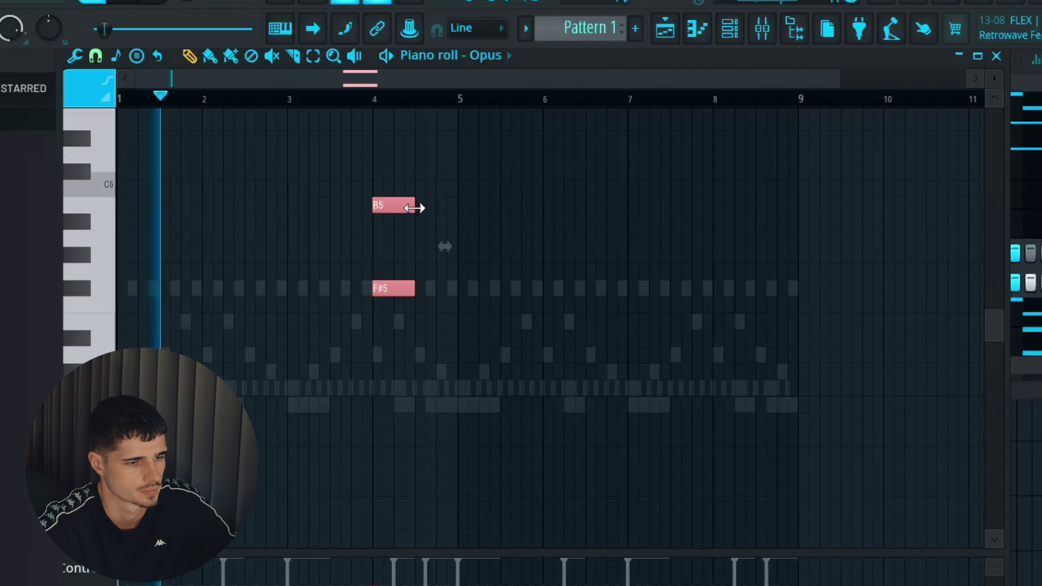
left_click(366, 104)
- Duplicate the B5 and F#5 pair into the second half of bar 4 and trim the first pair's ends slightly
left_click_drag(428, 285, 447, 291)
left_click_drag(508, 360, 352, 190)
left_click_drag(414, 329, 381, 197)
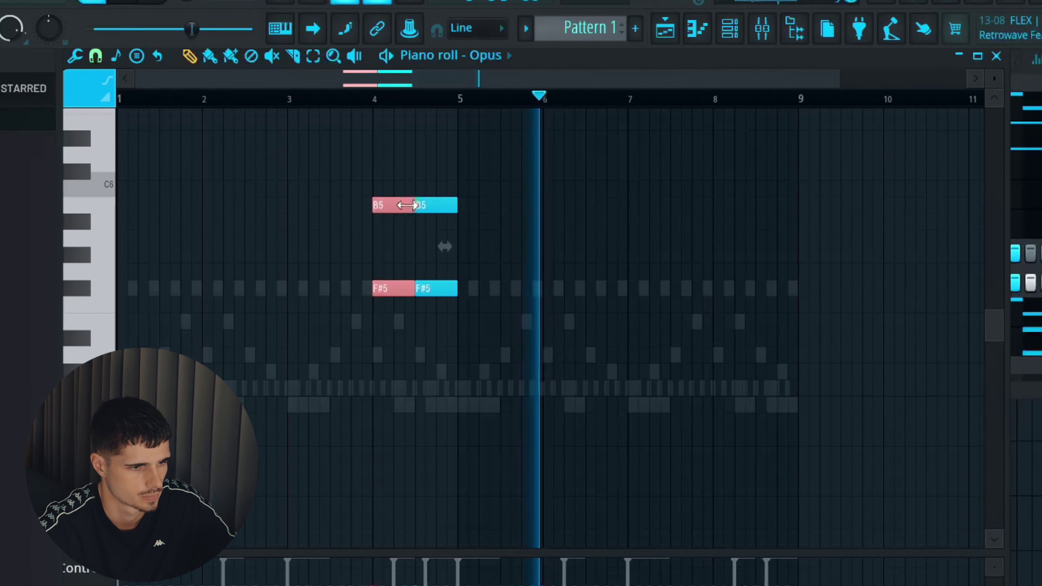
left_click(371, 99)
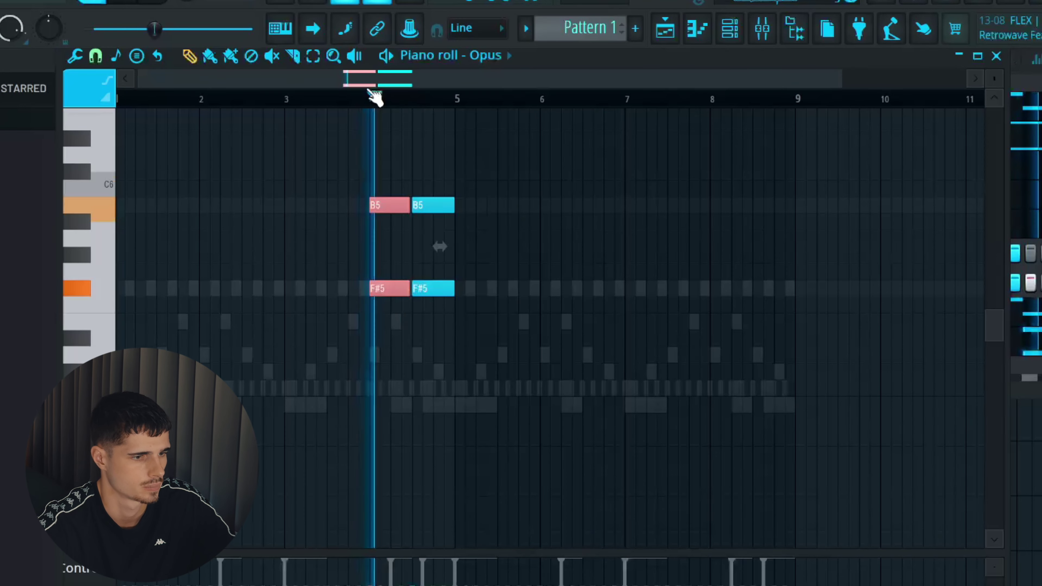
- Copy the four bar 4 notes to bar 8 and add a half-bar F#5 note in the second half of bar 7
scroll(509, 207, "up", 2)
left_click_drag(522, 388, 777, 218)
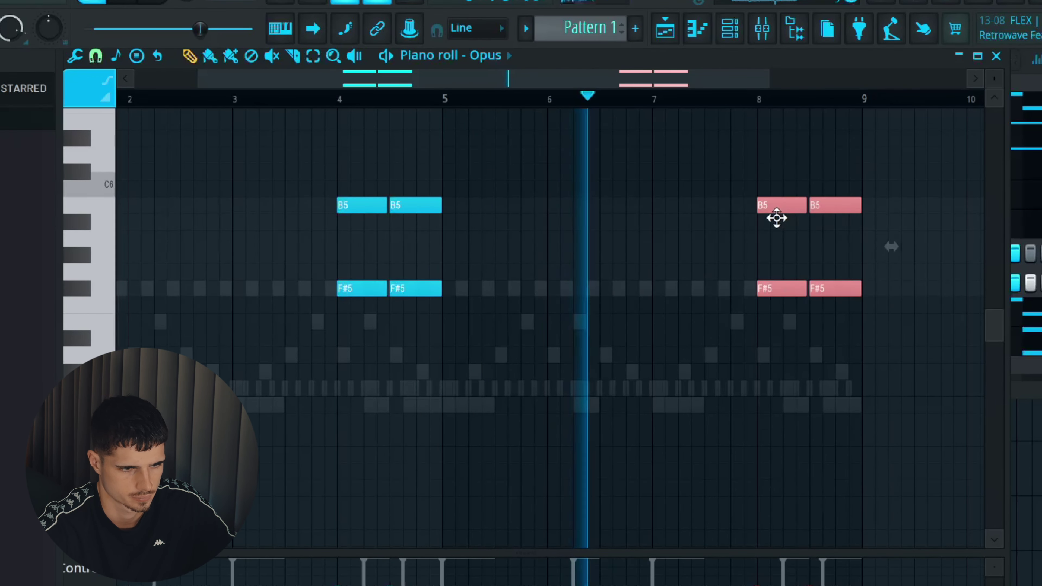
left_click(712, 288)
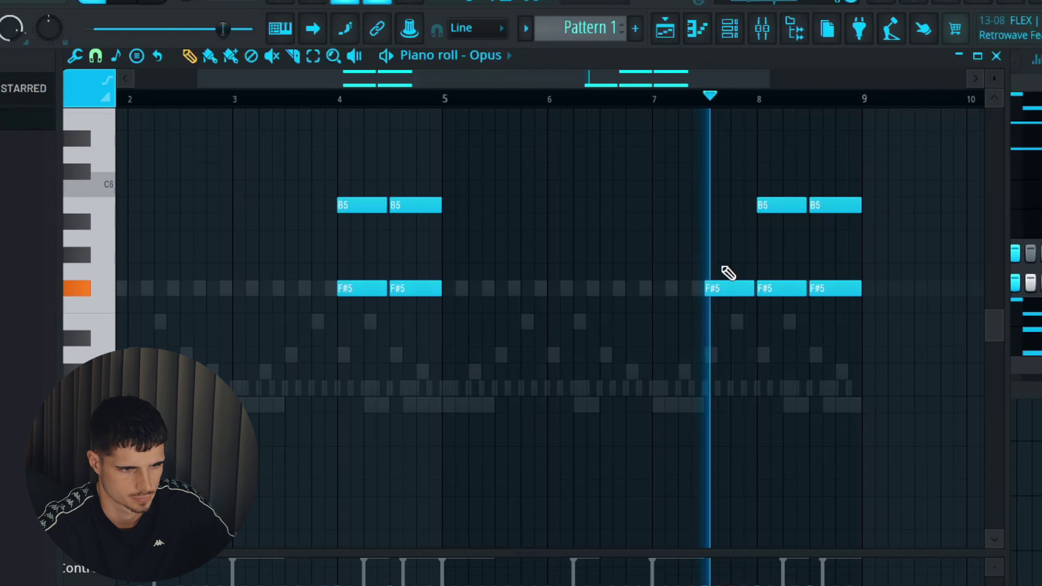
- Raise the last B5 note in bar 8 to C#6 and add a half-bar C#6 note in the second half of bar 4
scroll(723, 231, "down", 2)
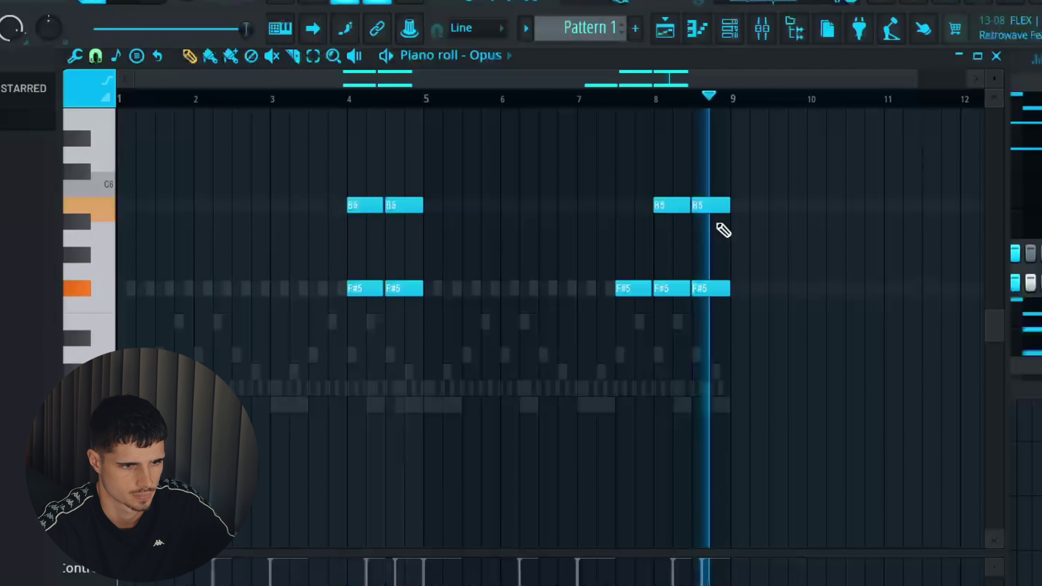
scroll(703, 166, "down", 1)
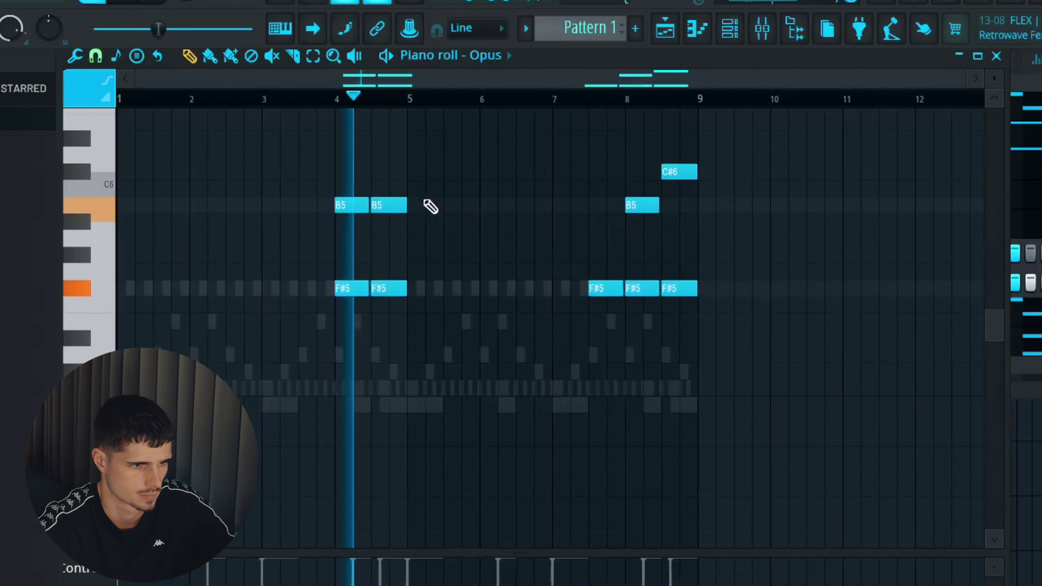
key("space")
key("space")
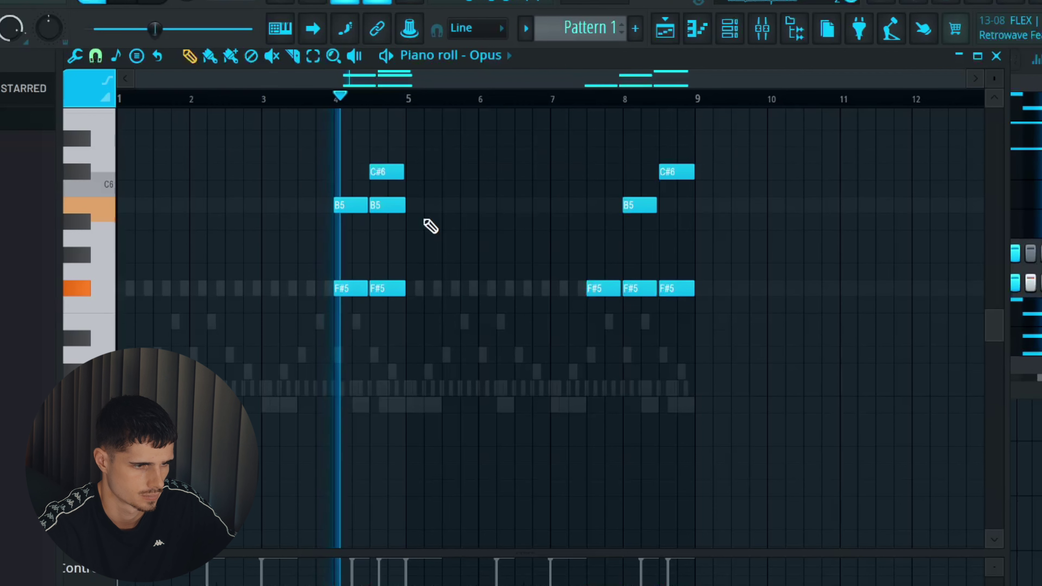
- Try all the Opus notes one octave higher
key("ctrl+a")
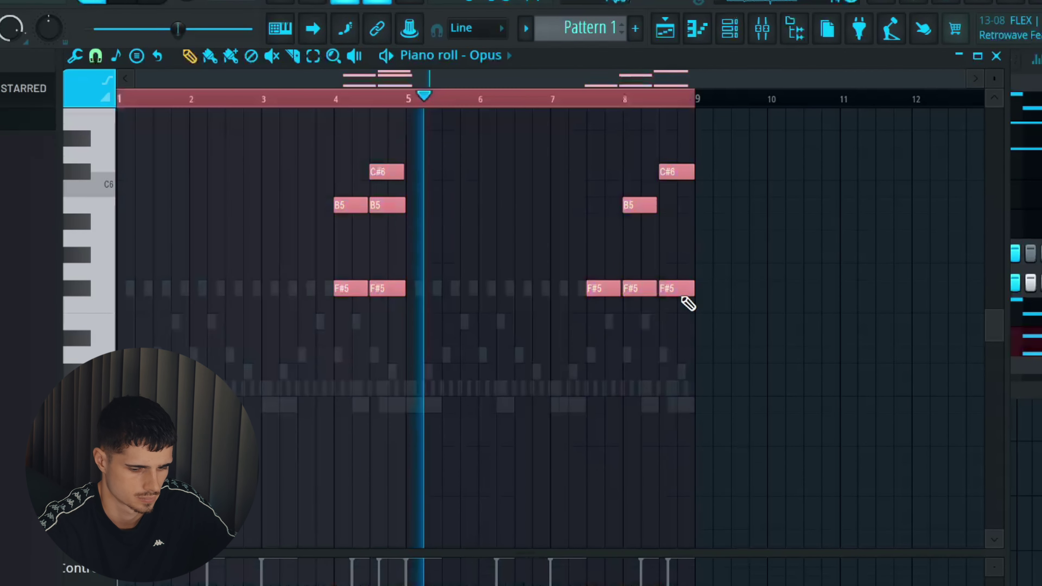
key("ctrl+Up")
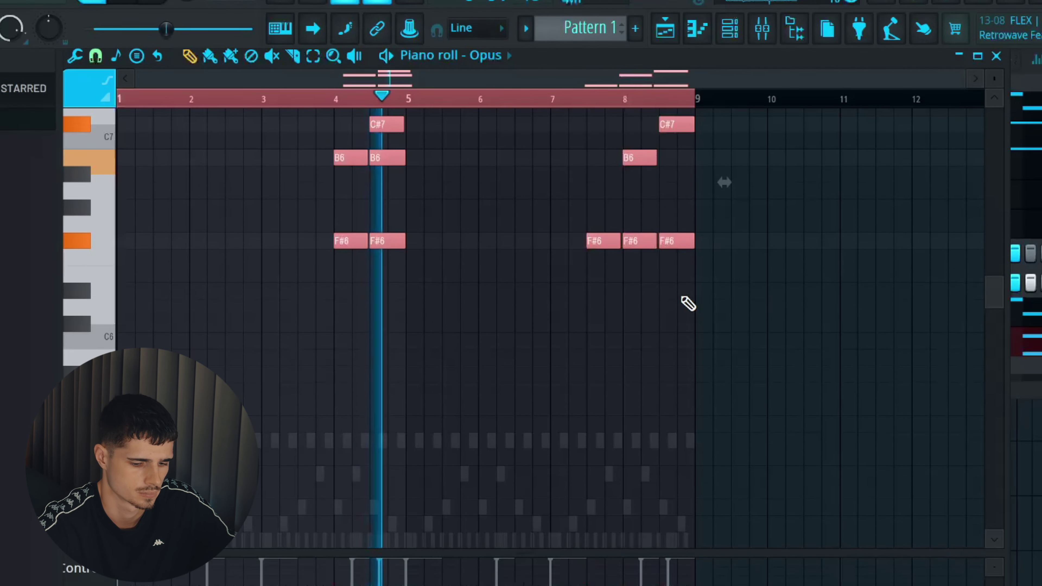
key("ctrl+Down")
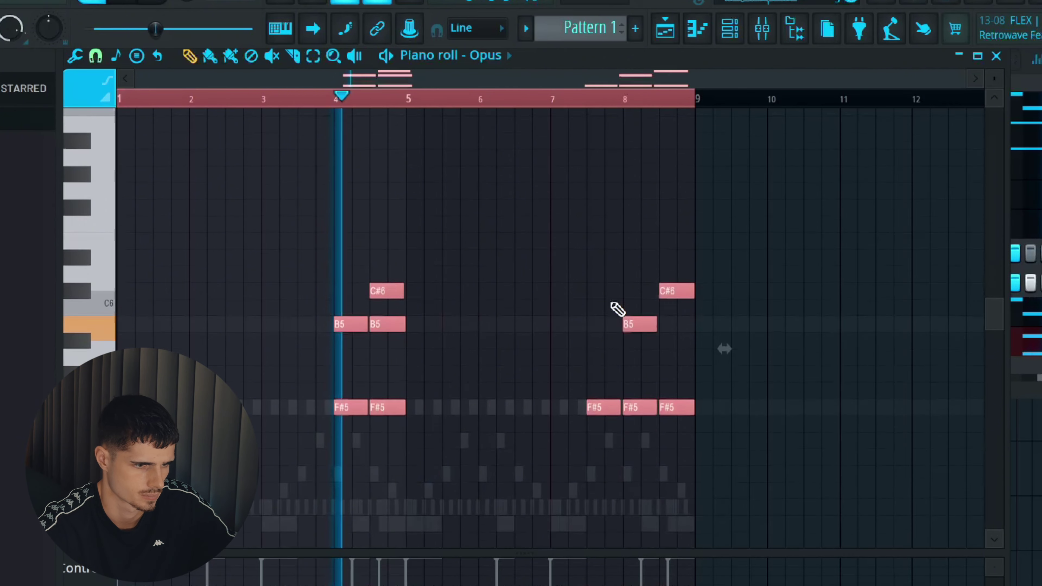
scroll(617, 309, "down", 1)
scroll(685, 459, "down", 1)
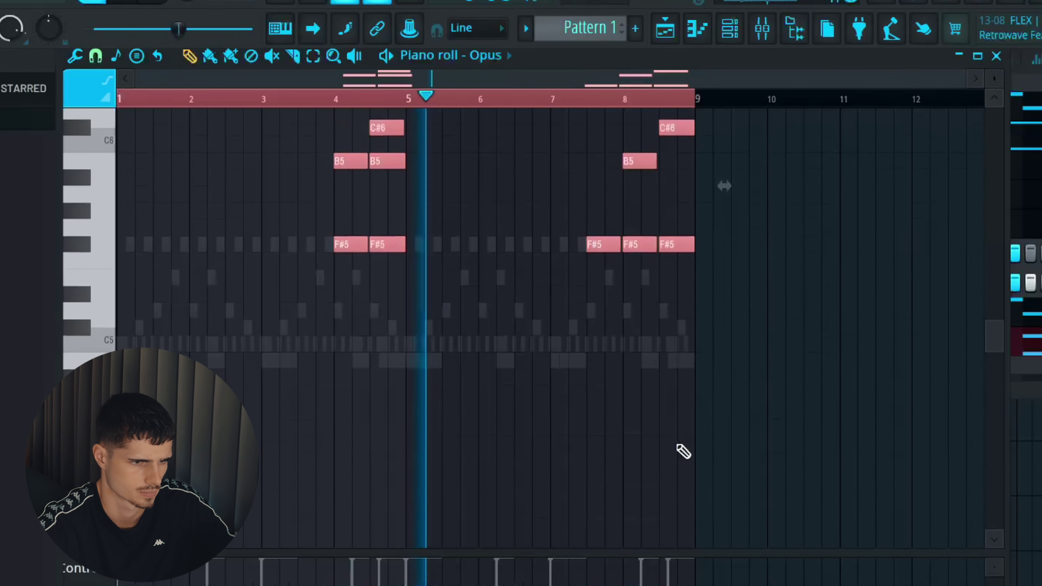
scroll(674, 391, "up", 3)
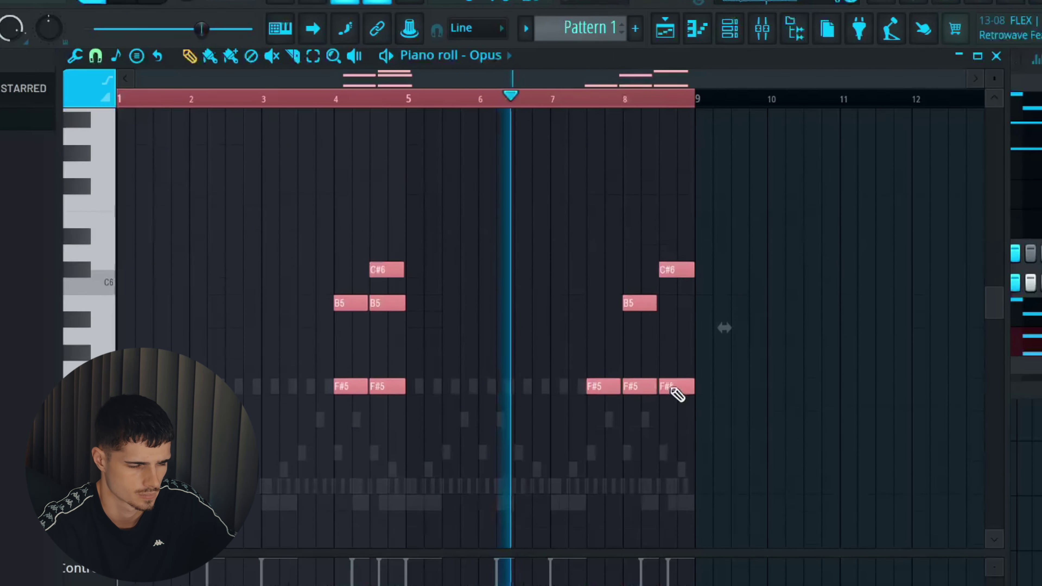
scroll(679, 391, "down", 1)
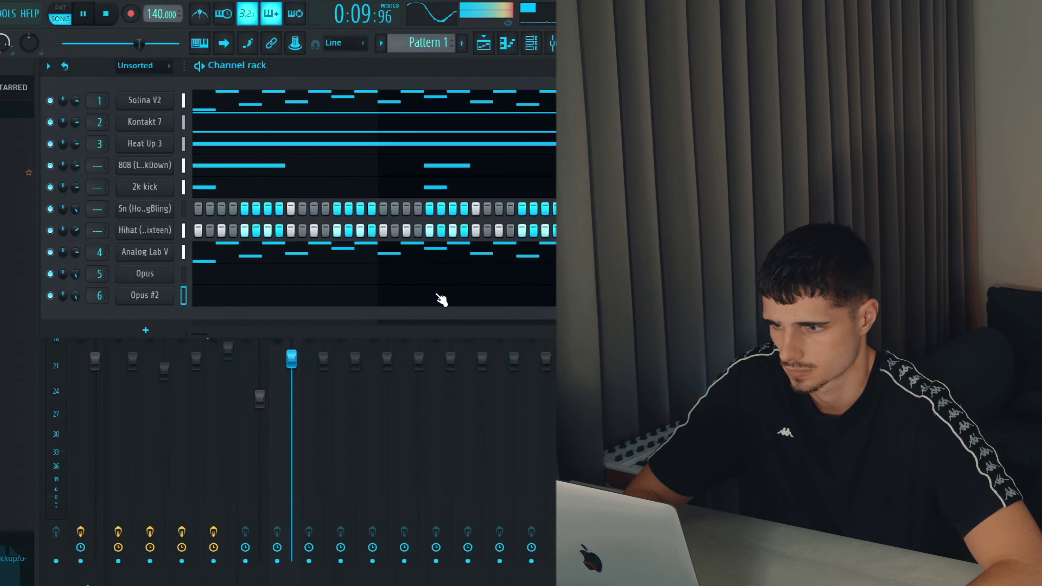
- Check the Opus #2 notes, pan Insert 5 left and Insert 6 right in the mixer, and lower the Insert 6 fader
left_click(442, 300)
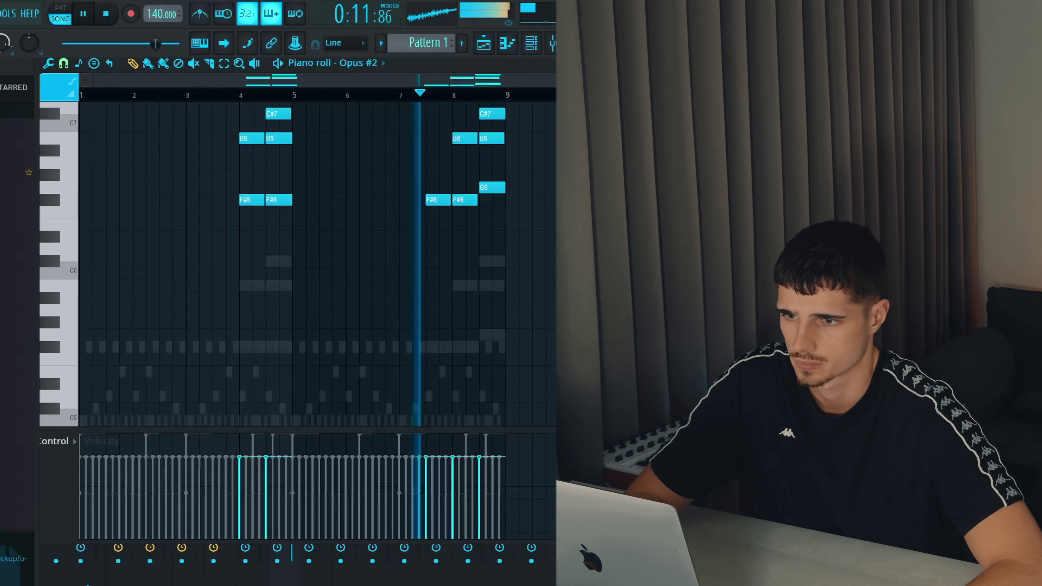
key("F9")
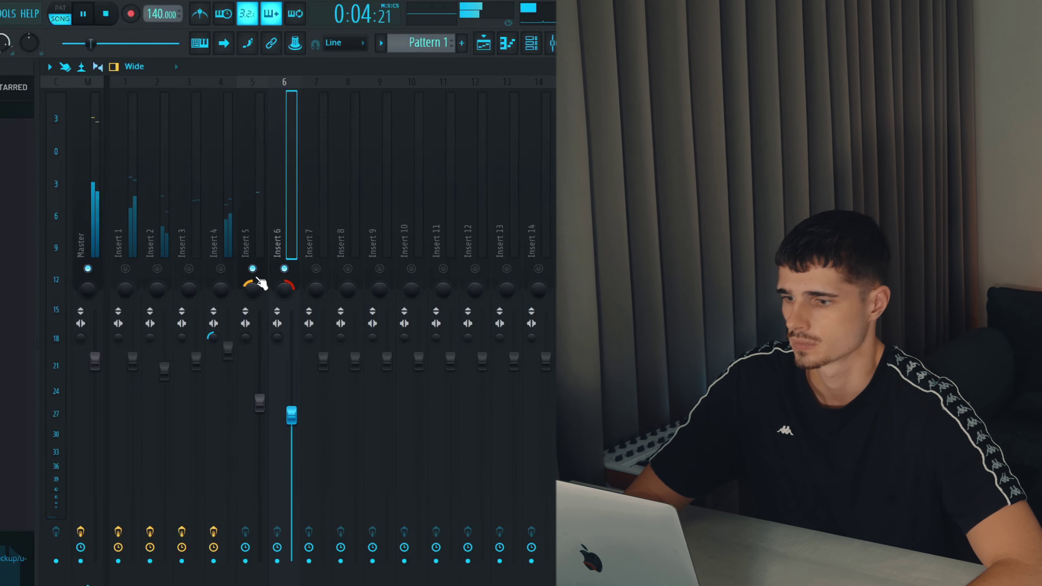
right_click(210, 269)
right_click(210, 269)
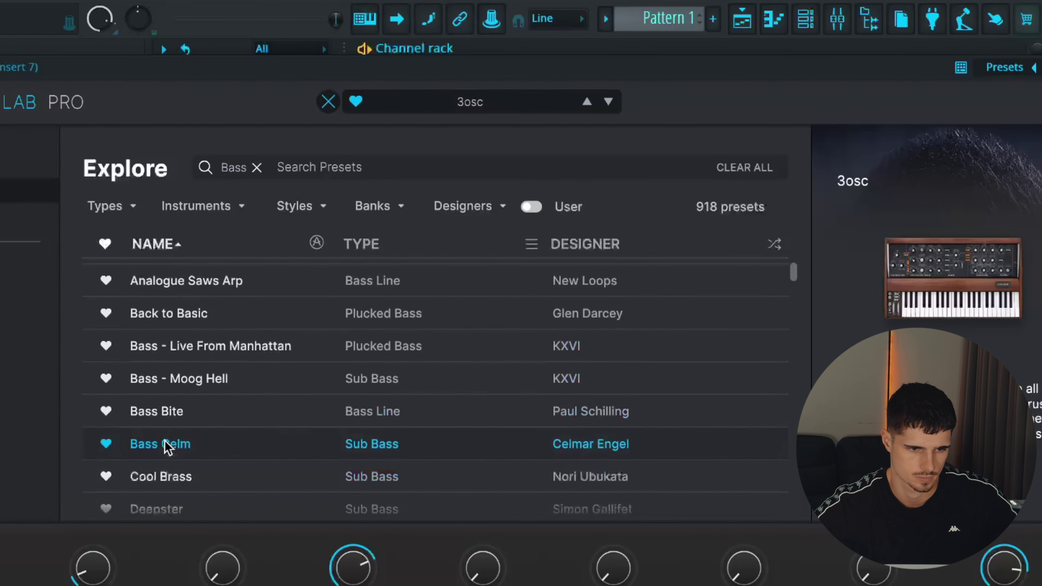
- Load the Bass Celm preset in Analog Lab V #2 and open that channel's piano roll
left_click(196, 463)
left_click(196, 451)
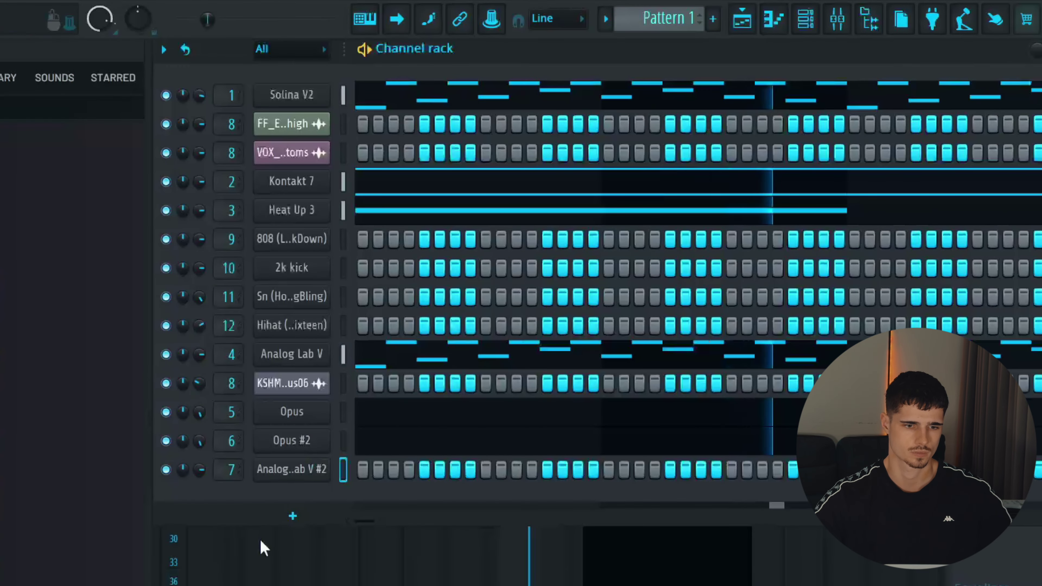
right_click(310, 458)
left_click(304, 464)
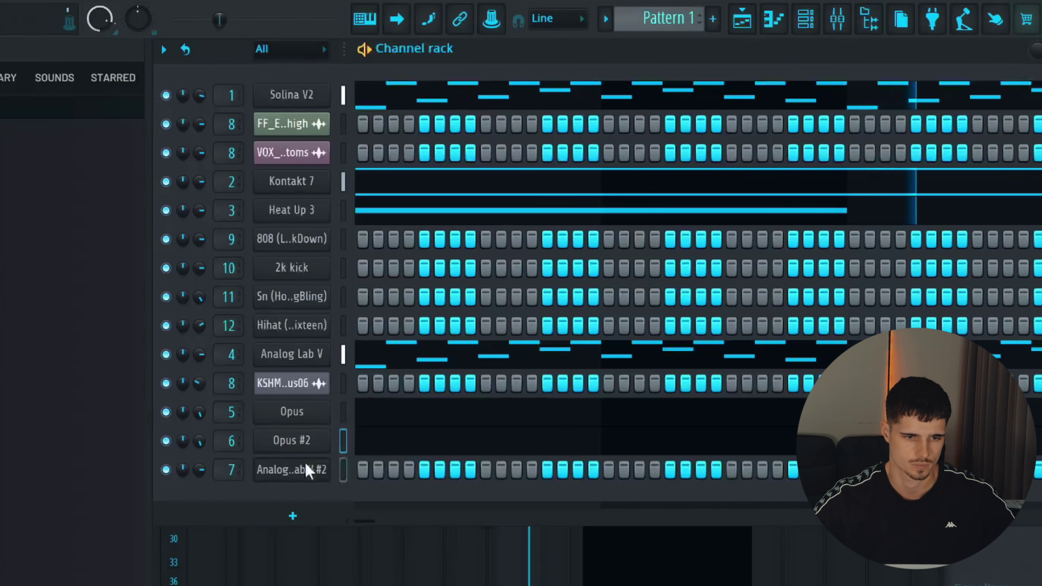
right_click(304, 465)
left_click(364, 469)
- Draw a two-bar A#4 note from bar 1 and duplicate it three times to fill bars 1 through 8
scroll(370, 488, "down", 2)
scroll(251, 292, "up", 1)
left_click(211, 210)
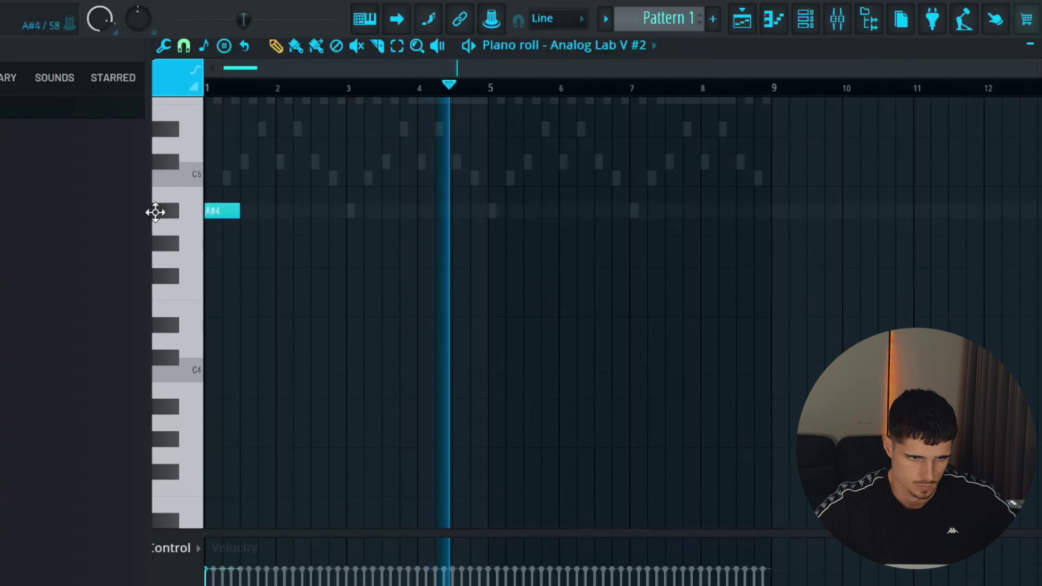
left_click_drag(241, 211, 339, 217)
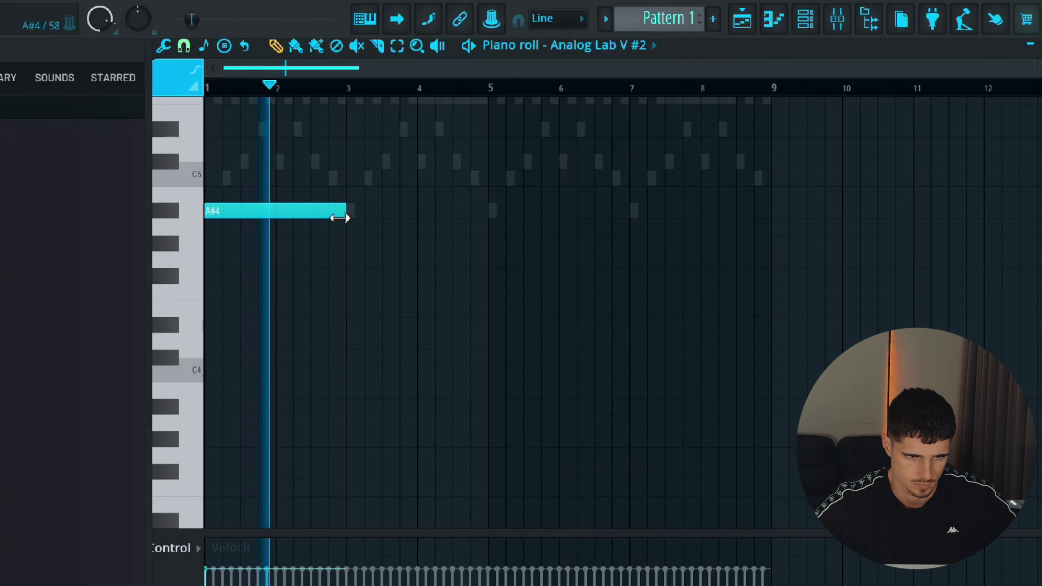
key("ctrl+b")
key("ctrl+b")
key("ctrl+b")
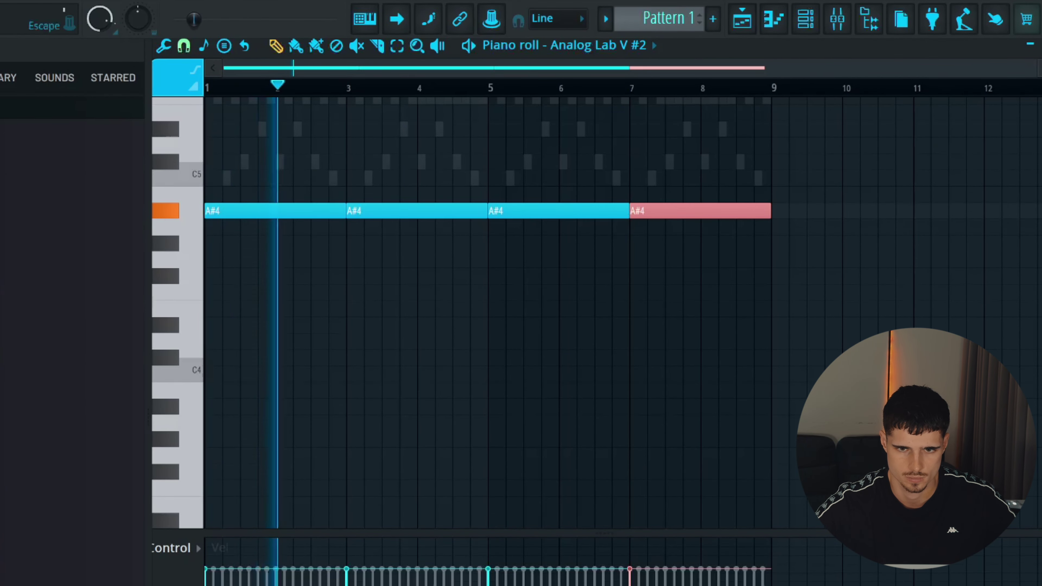
- Reopen Analog Lab V #2 and load the Deepster sub bass preset
key("F6")
left_click(309, 472)
left_click(136, 457)
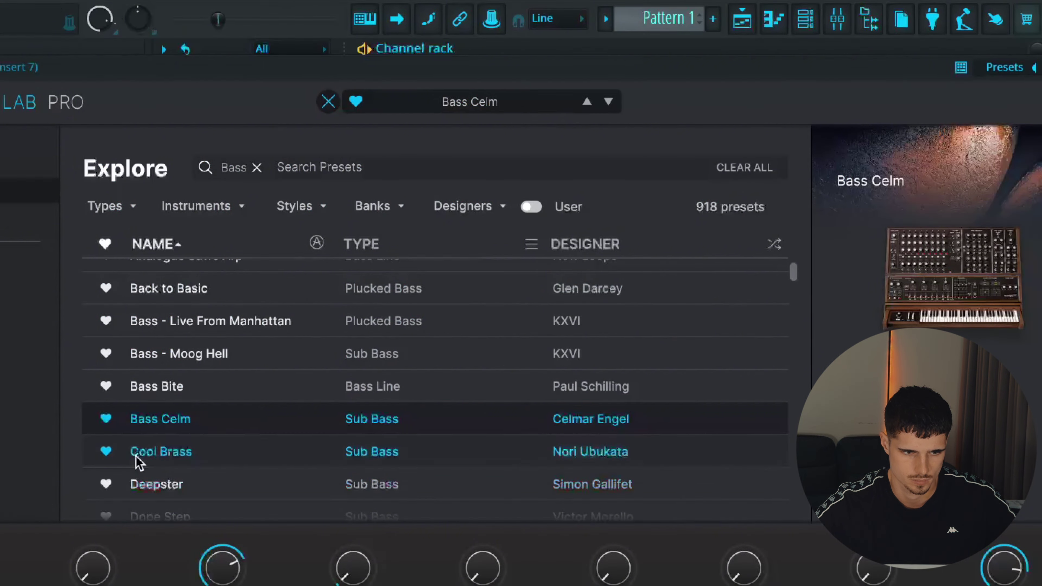
left_click(193, 484)
scroll(298, 470, "down", 1)
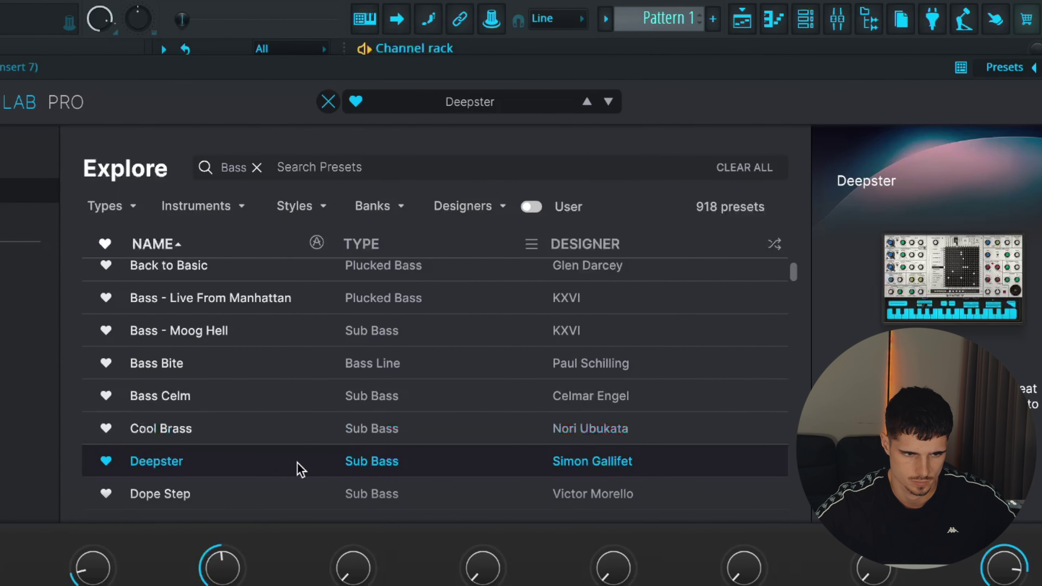
- Audition the Bass - Moog Hell and Bass - Live From Manhattan presets and reload the Bass Celm preset
scroll(247, 447, "up", 1)
left_click(207, 428)
left_click(216, 343)
left_click(224, 363)
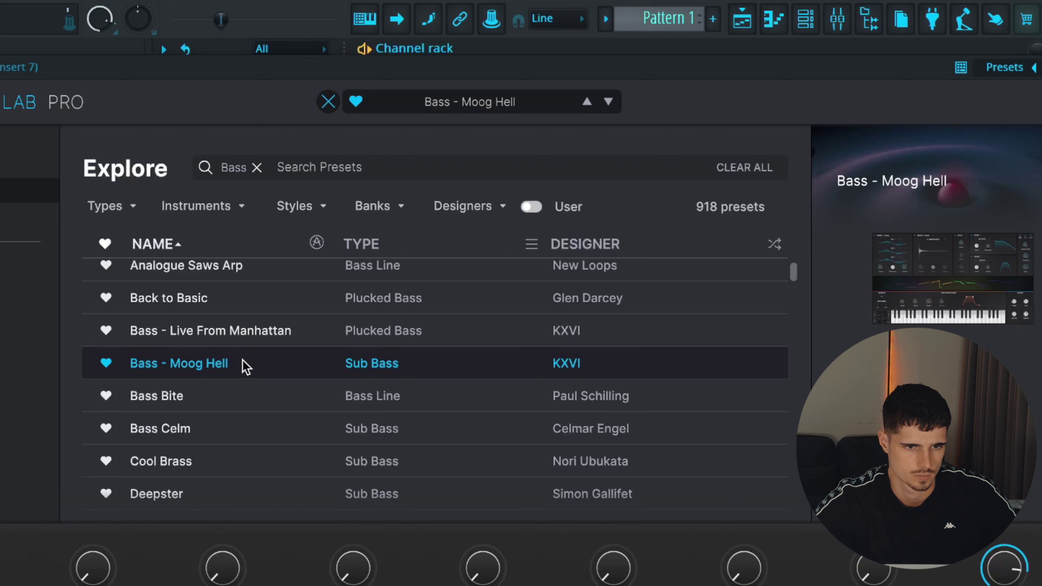
scroll(244, 361, "up", 1)
left_click(242, 347)
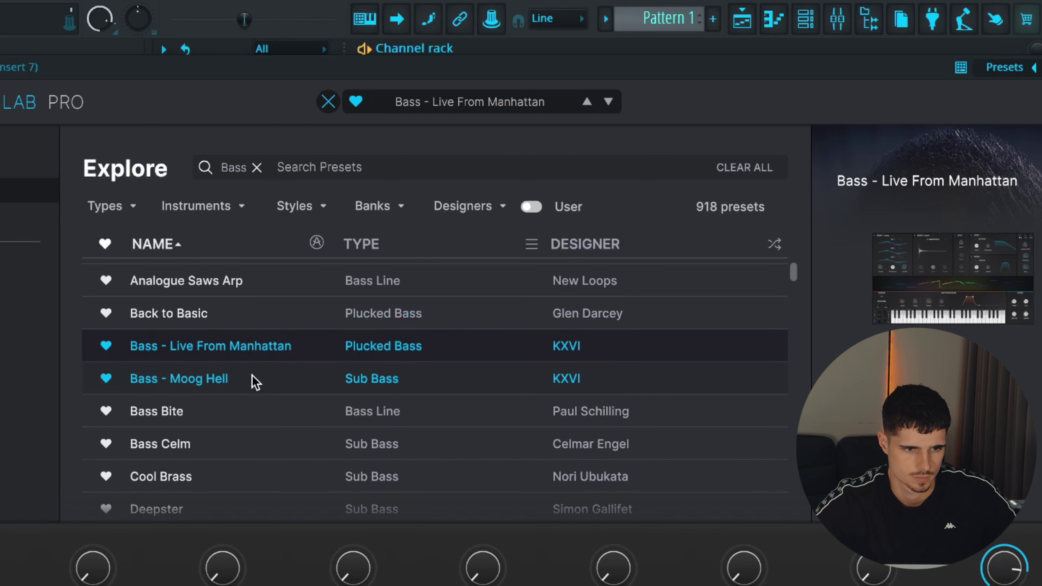
scroll(254, 382, "up", 2)
scroll(254, 383, "down", 1)
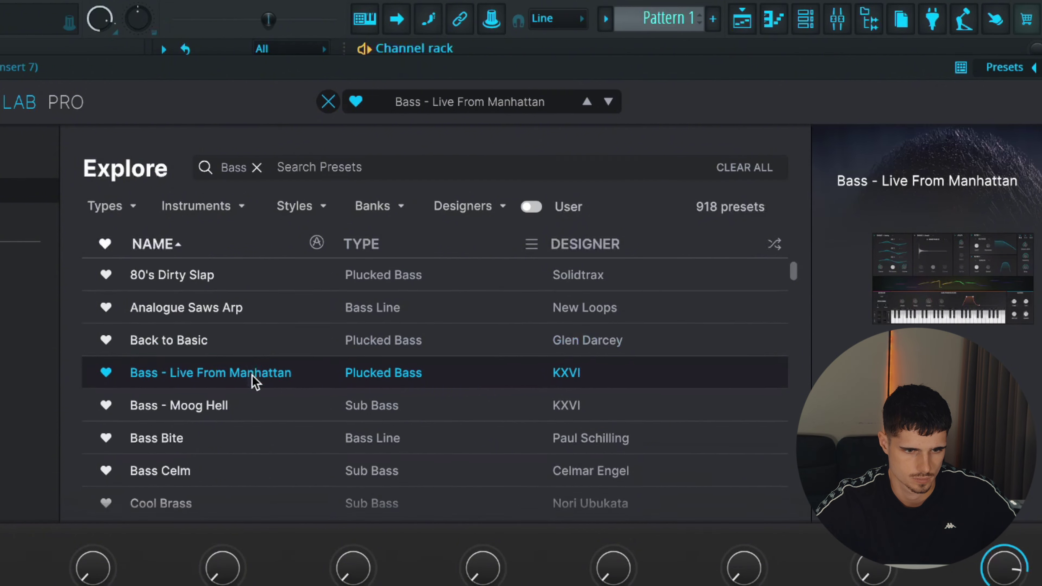
scroll(246, 410, "down", 1)
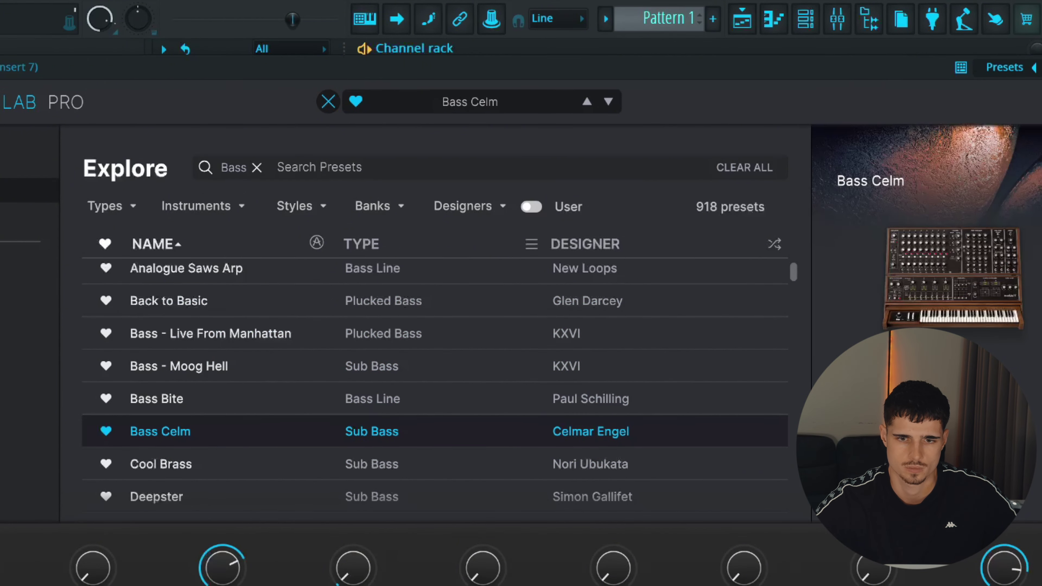
- Close the bass instrument and lower the Insert 7 fader slightly in the mixer
left_click(1040, 67)
left_click(837, 25)
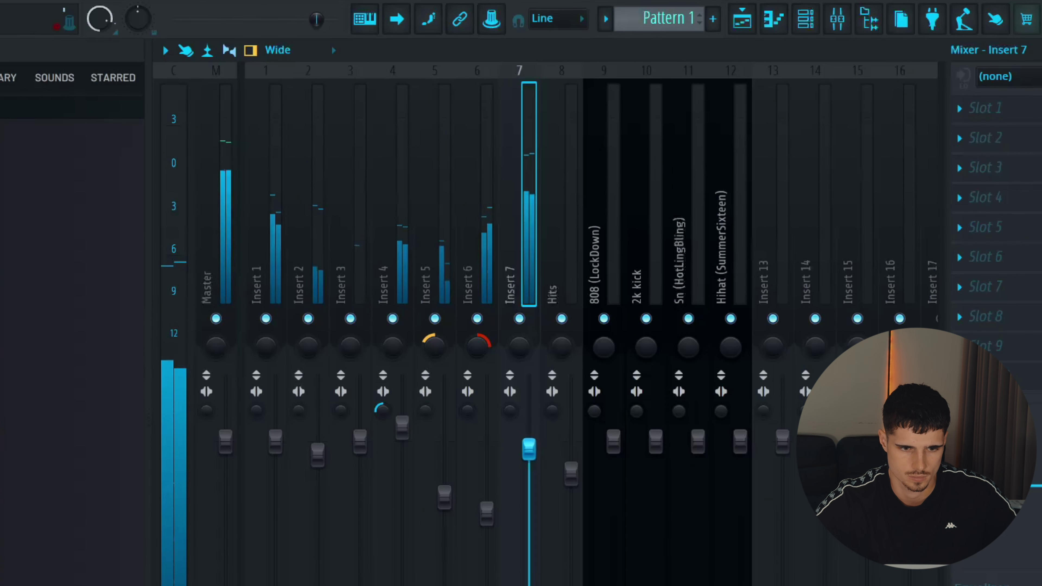
left_click_drag(539, 427, 539, 458)
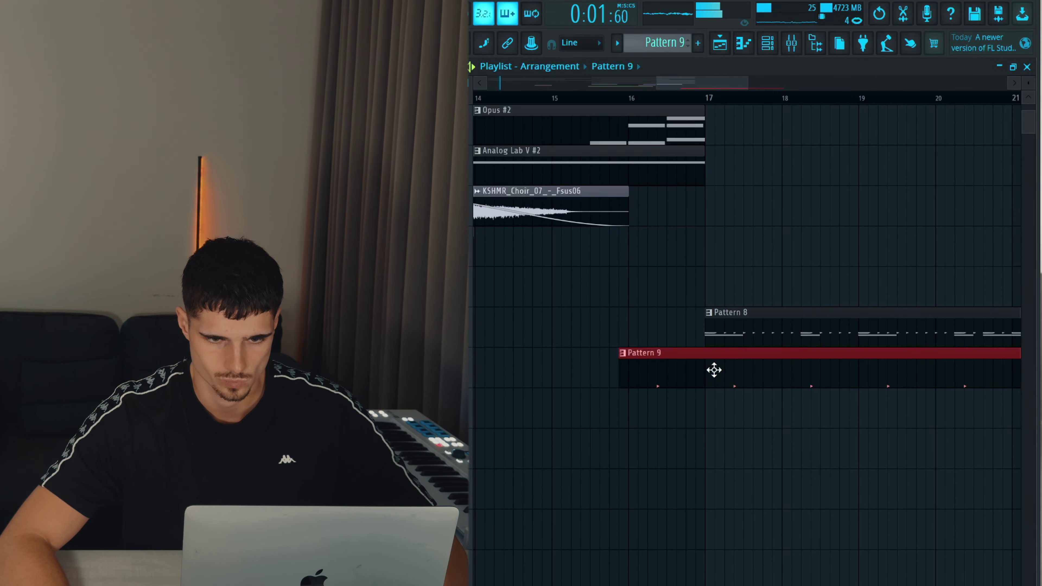
- Place the Pattern 9 clip at bar 16, split it at bar 17 and delete the part after the split
left_click(718, 380)
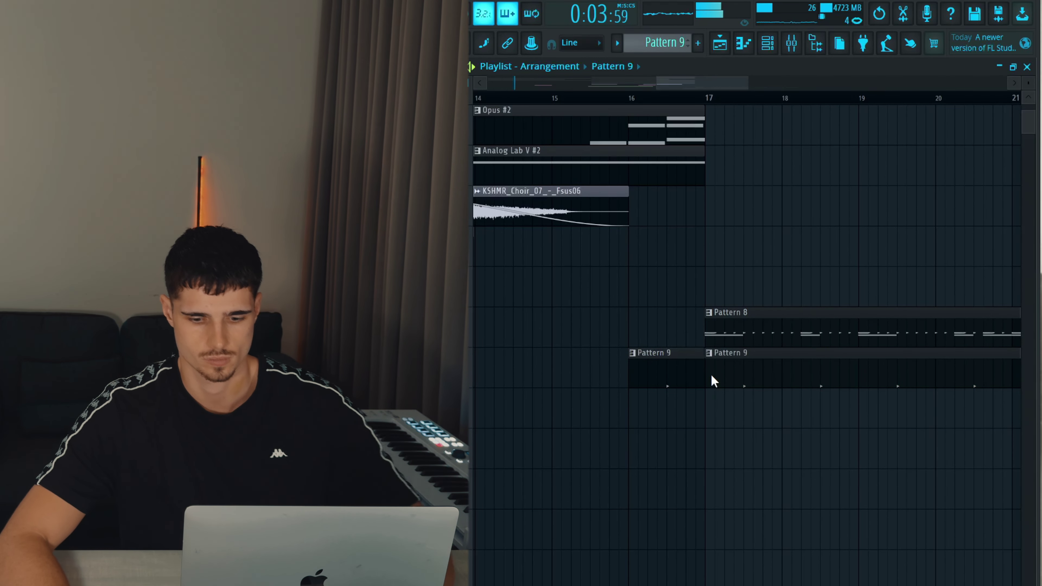
right_click(755, 372)
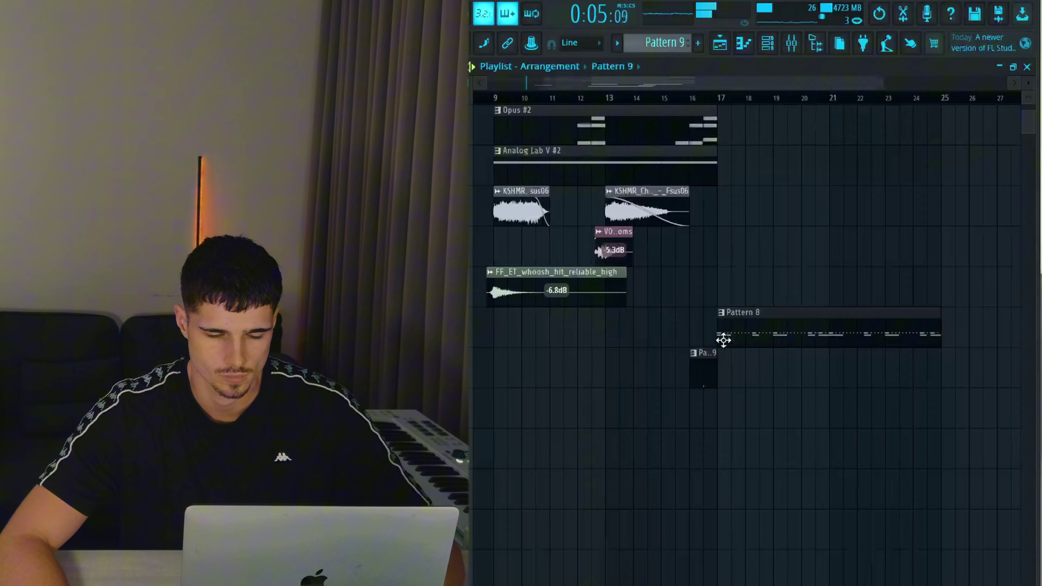
- Duplicate the Kontakt 7 clip to bars 17 and 25, and the Solina V2 and Heat Up 3 clips to bar 17
scroll(738, 342, "down", 4)
scroll(812, 347, "up", 5)
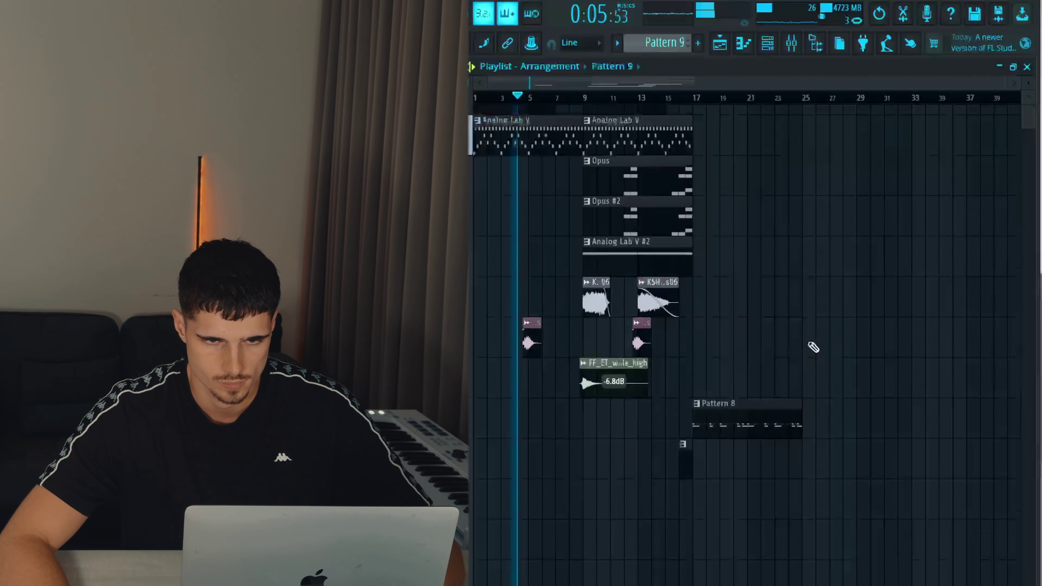
left_click(668, 176, "ctrl")
key("ctrl+b")
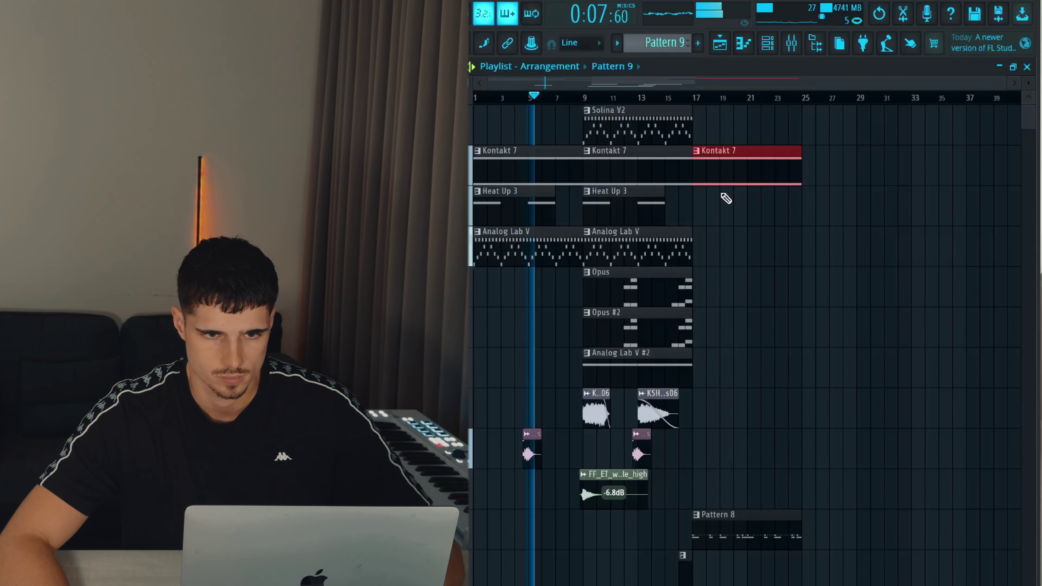
key("ctrl+b")
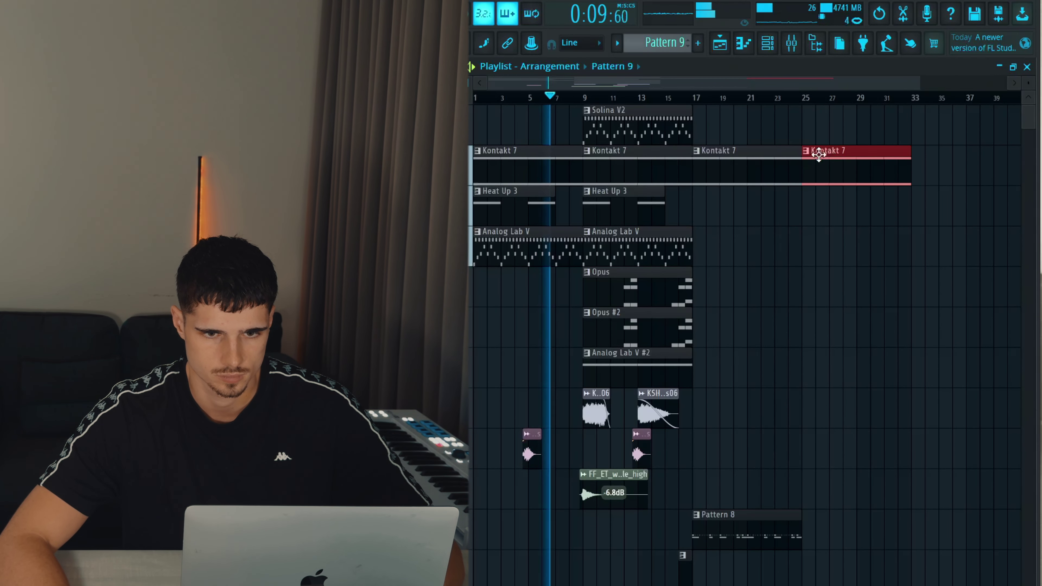
key("ctrl+b")
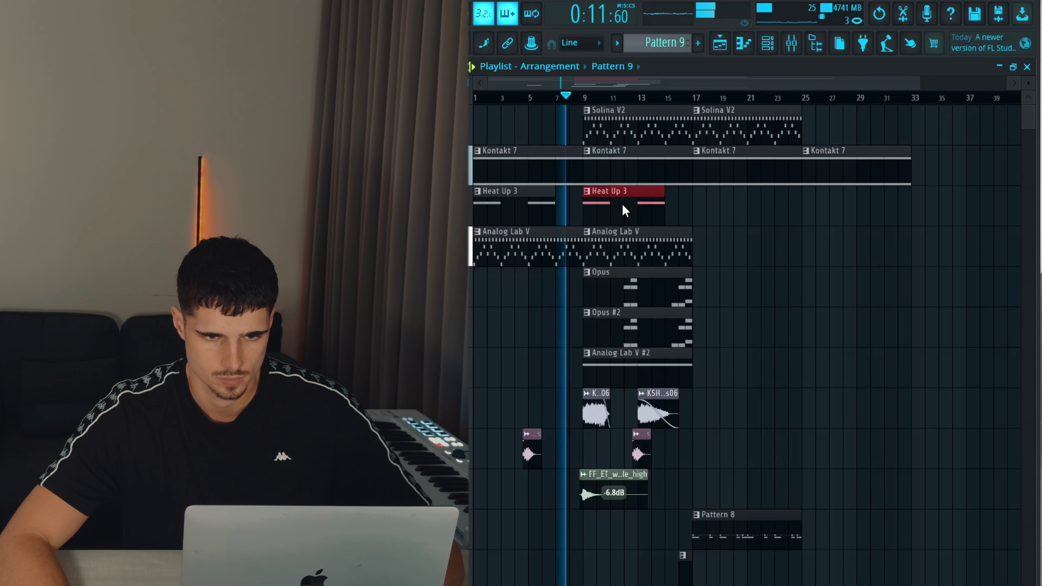
key("ctrl+b")
- Copy the choir, toms and whoosh clips of the bar 9 section into the section starting at bar 17
left_click_drag(706, 382, 609, 438)
left_click_drag(696, 506, 704, 412)
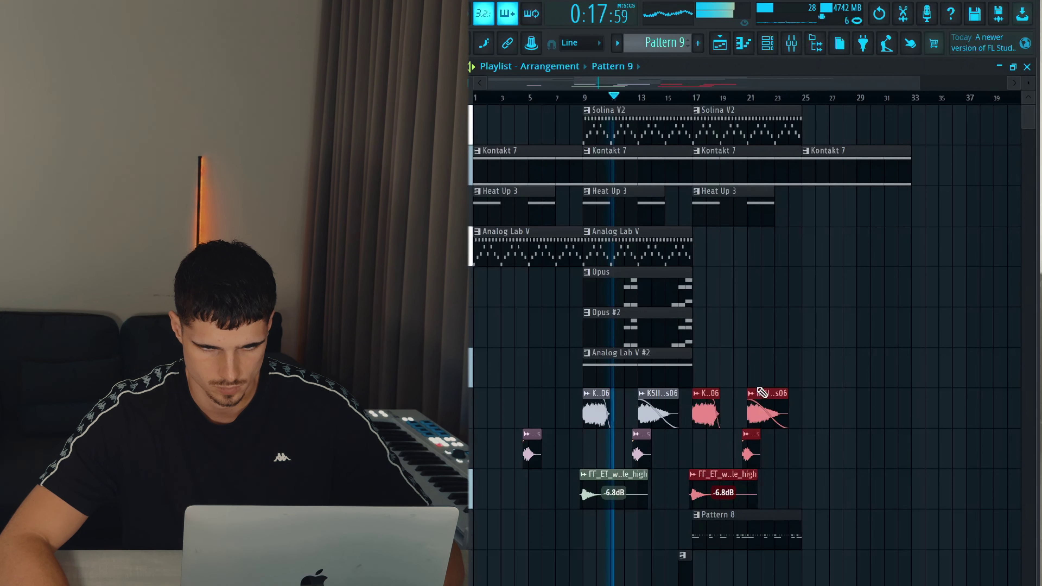
right_click(789, 361)
- Extend all three Heat Up 3 clips to full eight-bar lengths so they run continuously from bar 1 to bar 25
scroll(791, 361, "down", 2)
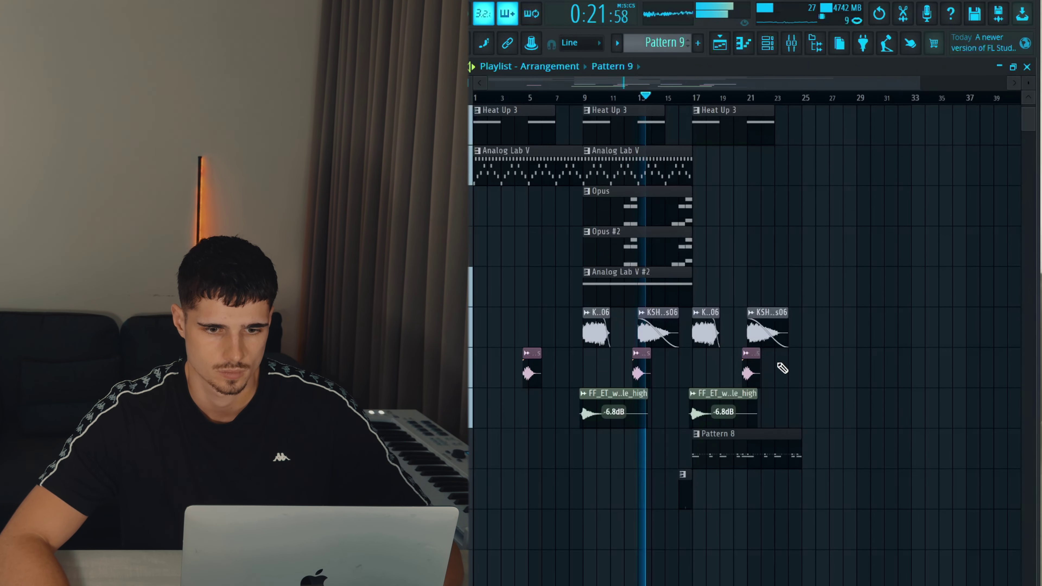
scroll(772, 370, "up", 2)
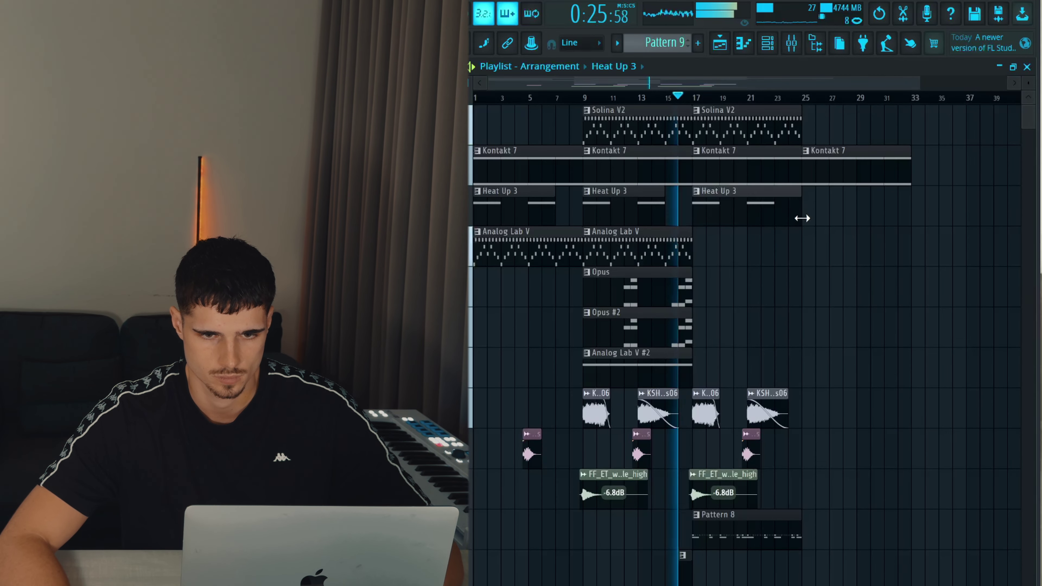
left_click_drag(688, 207, 539, 211)
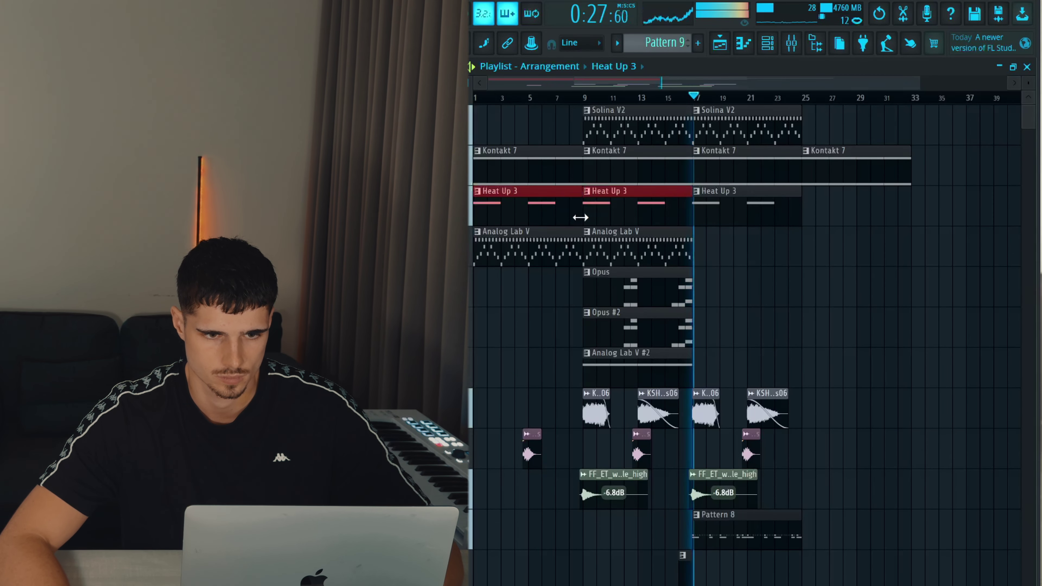
- Move the one-bar Pattern 9 clip at bar 16 onto Pattern 8's track and check its snare notes in the piano roll
scroll(681, 563, "down", 2)
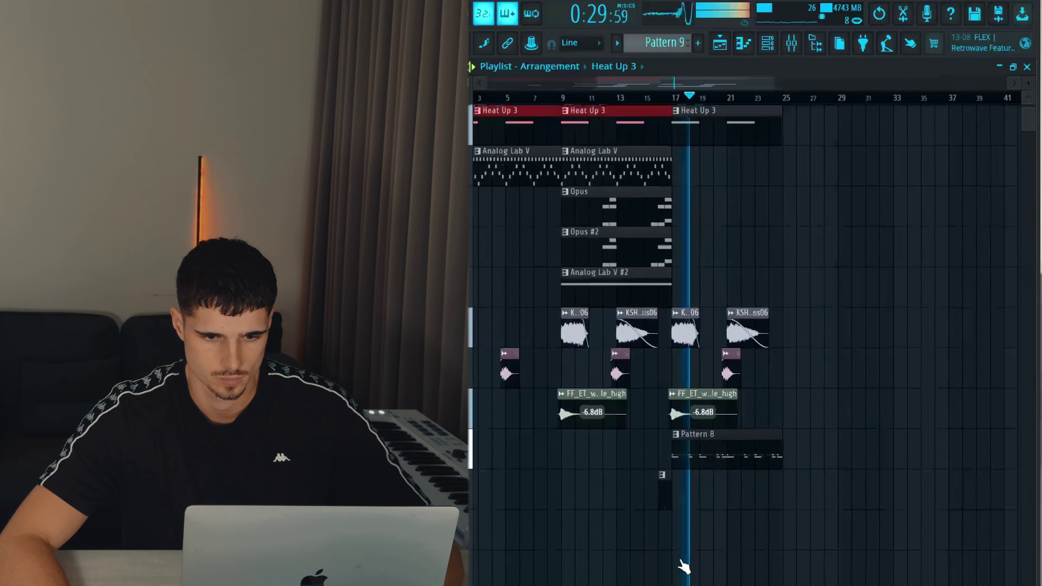
scroll(679, 554, "up", 5, "ctrl")
left_click_drag(667, 88, 645, 88)
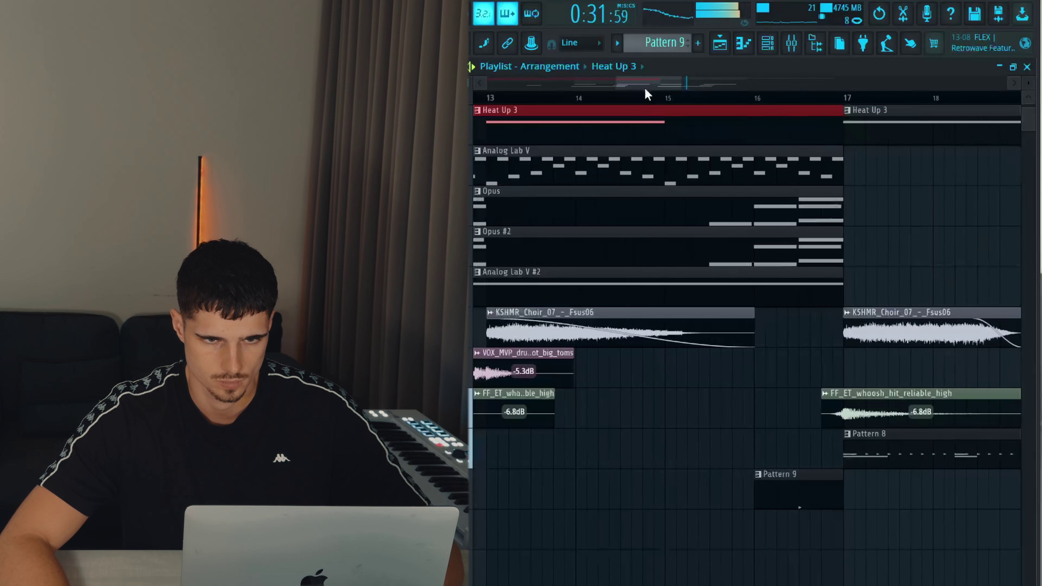
left_click(646, 95)
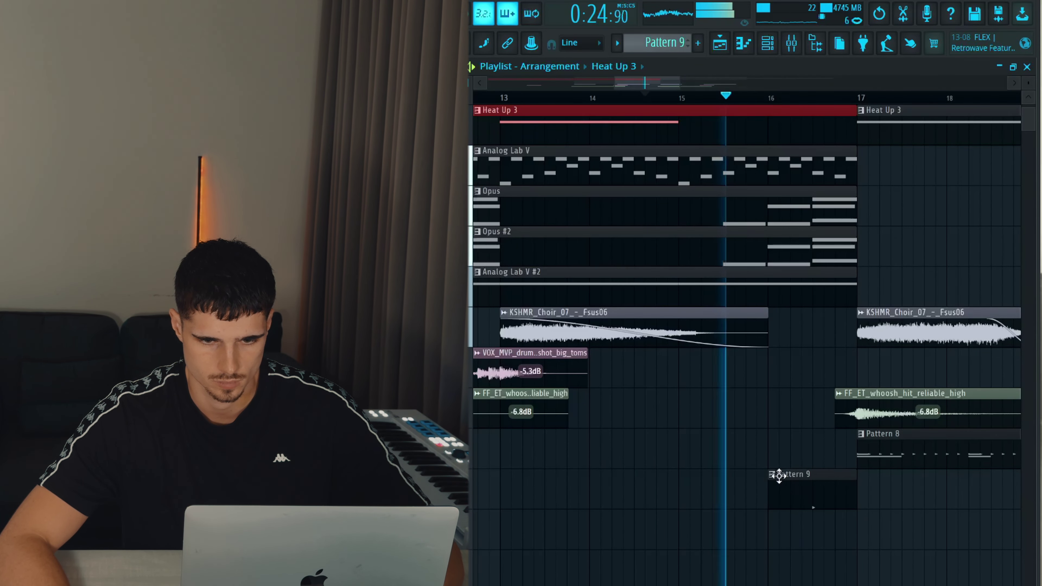
left_click_drag(775, 484, 793, 435)
double_click(804, 442)
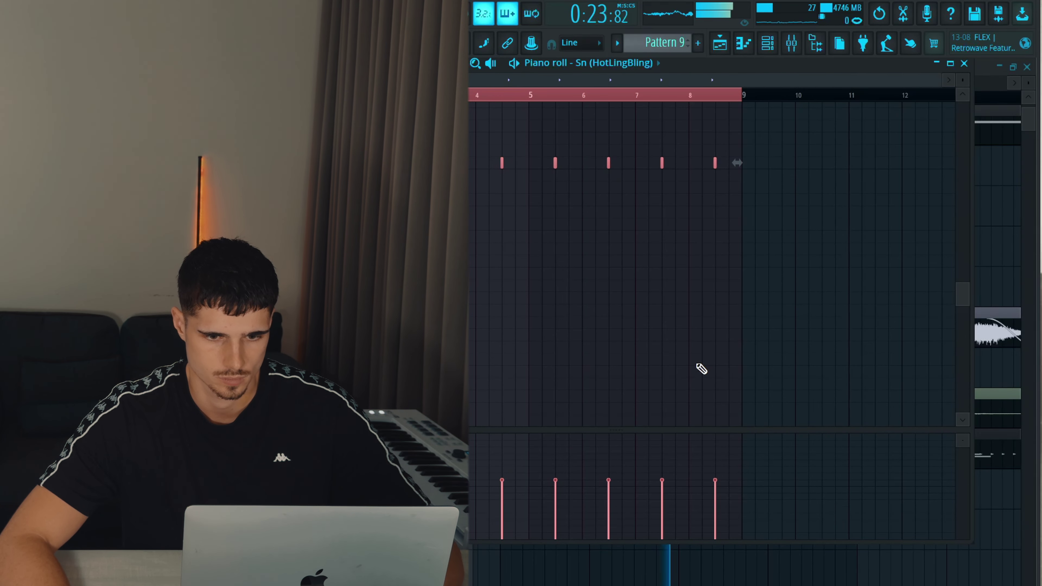
key("Escape")
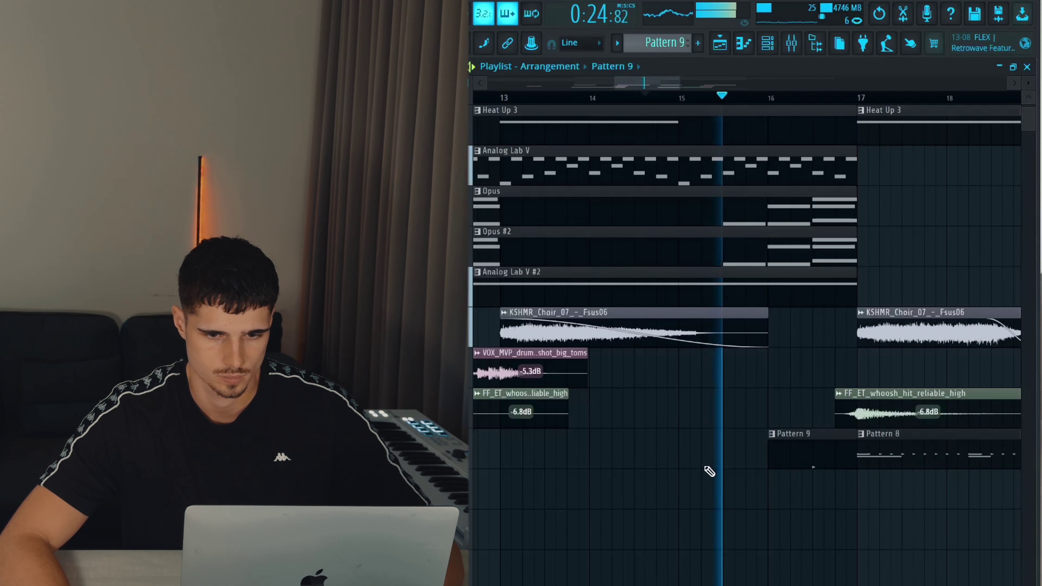
left_click(768, 42)
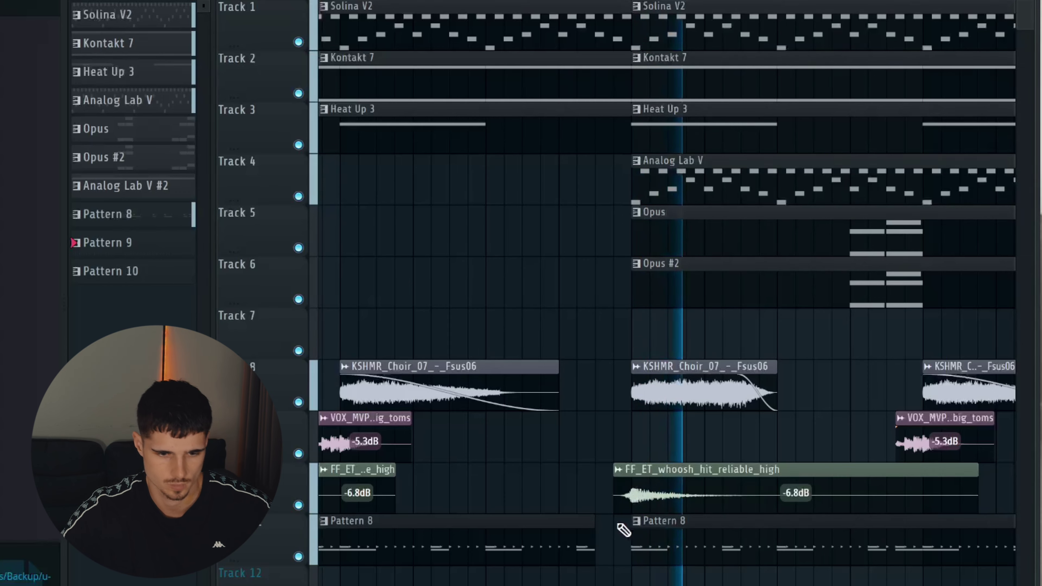
- Lengthen the Pattern 8 clip ending before bar 25, and place another Pattern 8 at bar 41 with a short gap cut before bar 45
left_click_drag(594, 530, 609, 536)
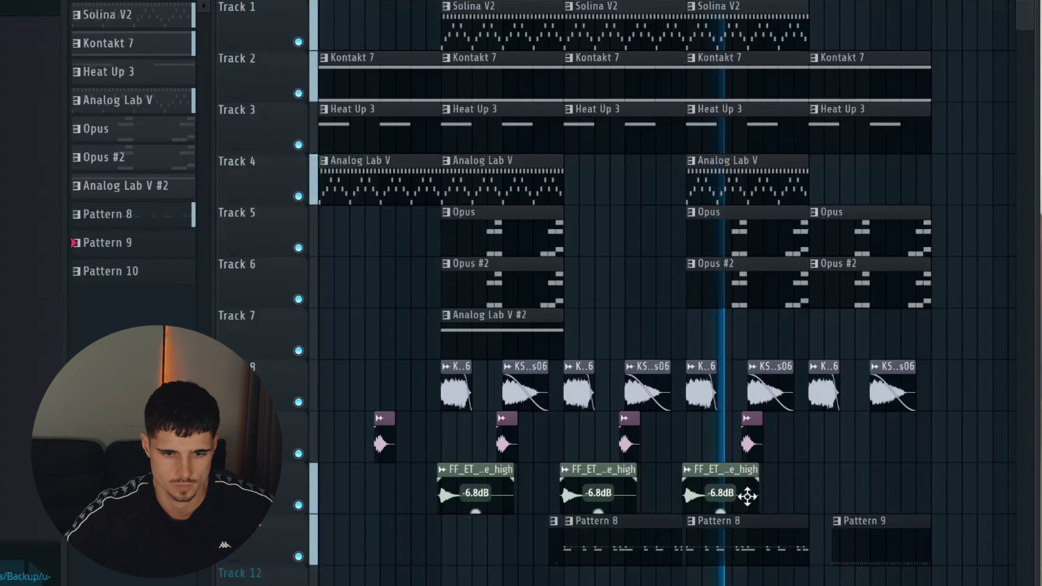
left_click(968, 542)
scroll(909, 542, "right", 3)
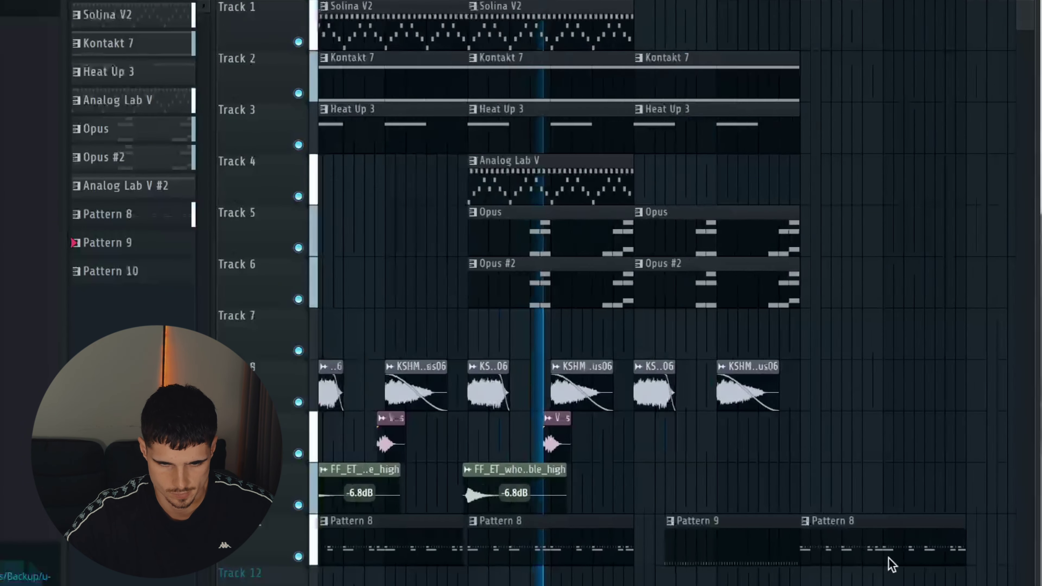
key("c")
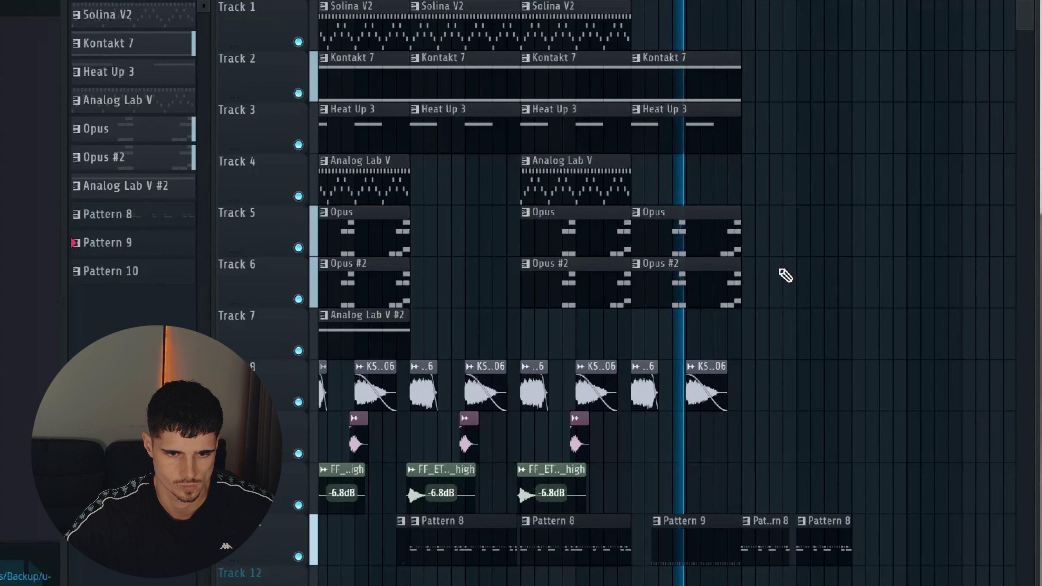
- Add a Kontakt 7 clip and a copy of the Solina V2 clip at bar 41
left_click(756, 94)
left_click_drag(611, 39, 800, 49)
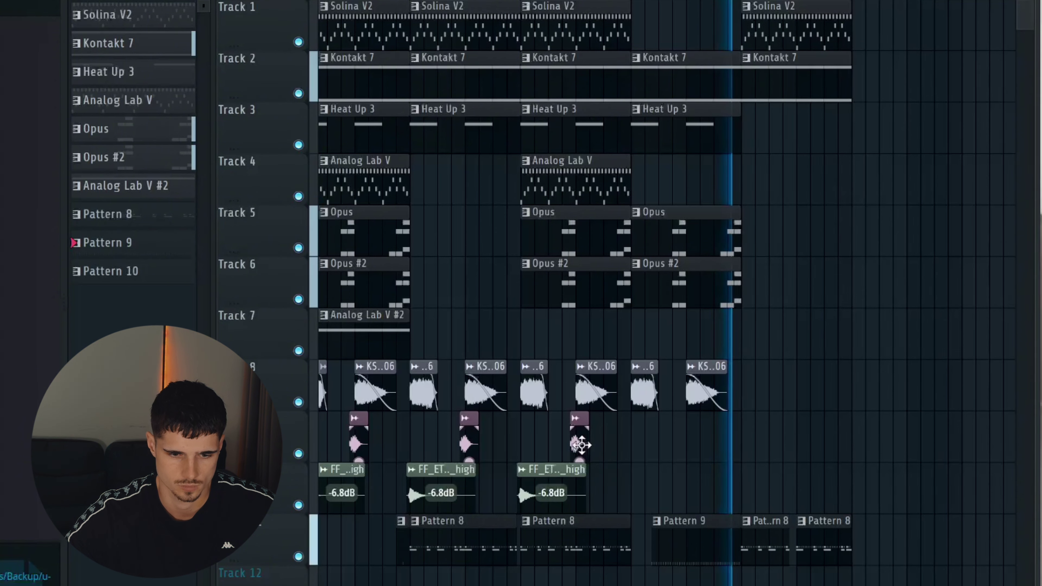
left_click_drag(628, 484, 568, 451)
left_click(681, 455)
right_click(703, 458)
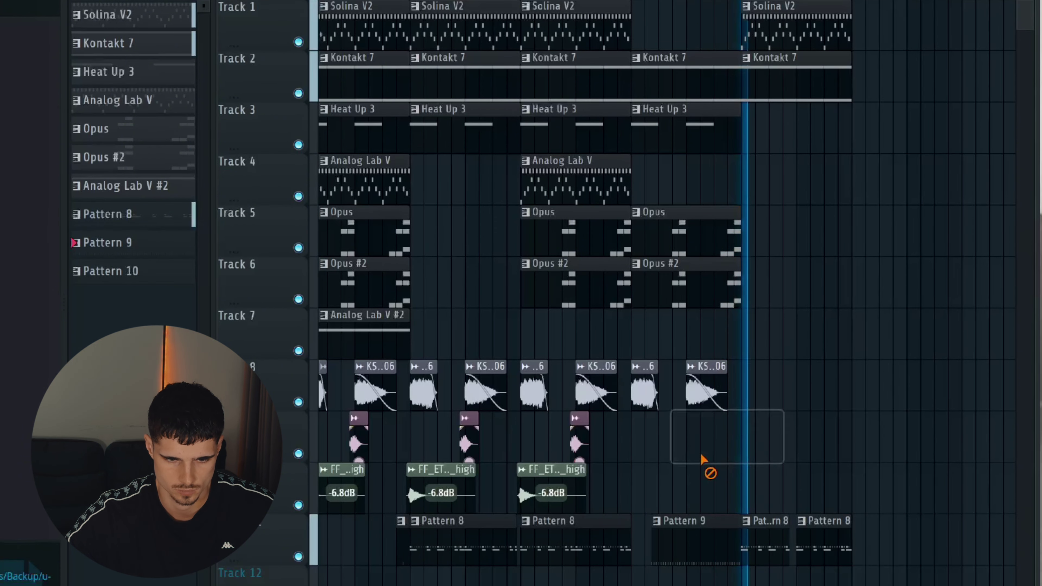
- Copy the Analog Lab V clip to bar 41 and the toms sample on Track 9 to just before bar 45
left_click_drag(587, 176, 803, 190)
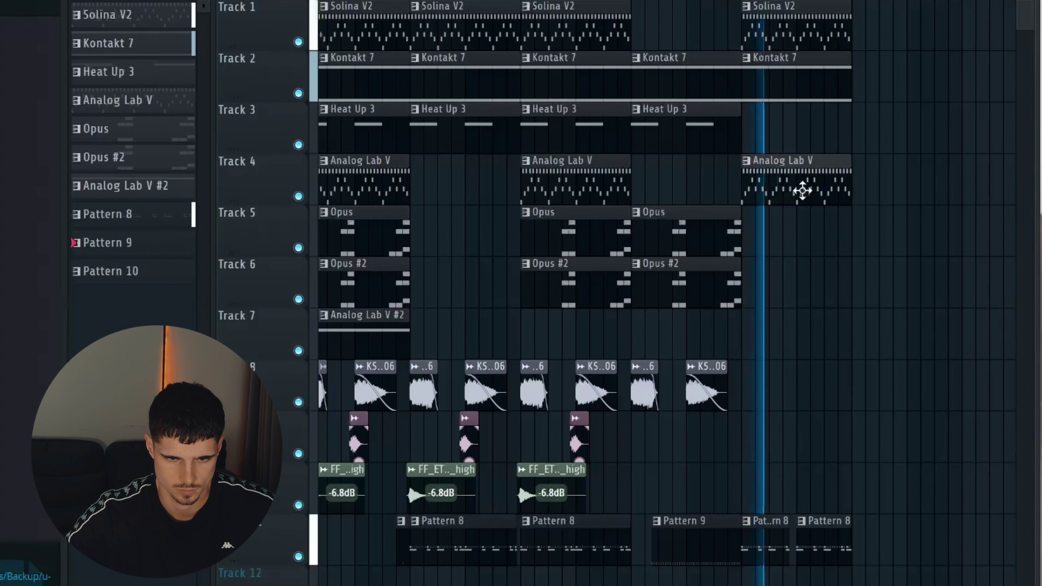
scroll(810, 190, "down", 4)
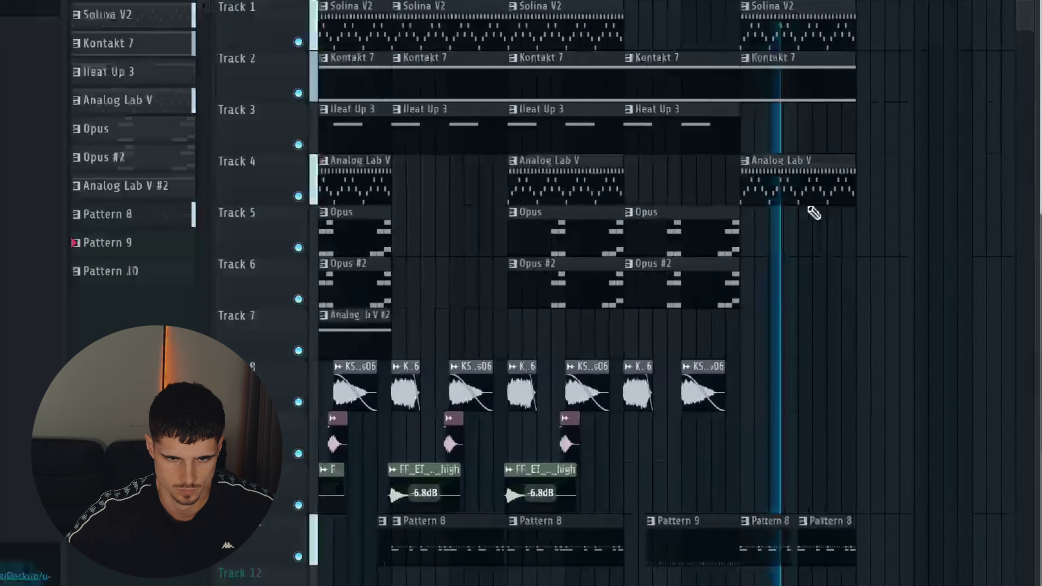
scroll(791, 515, "up", 3)
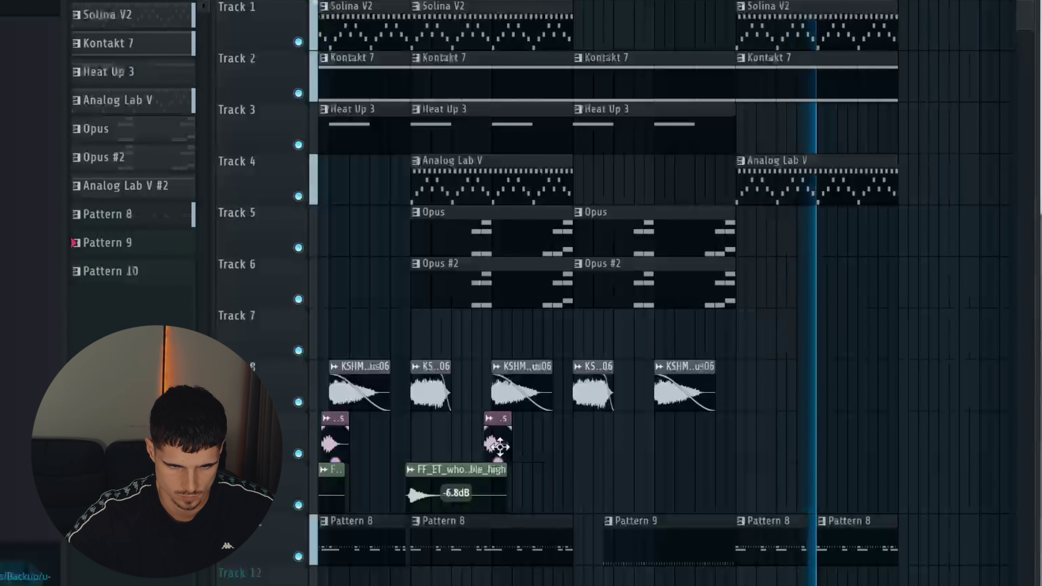
left_click(538, 447)
left_click_drag(539, 448, 833, 448)
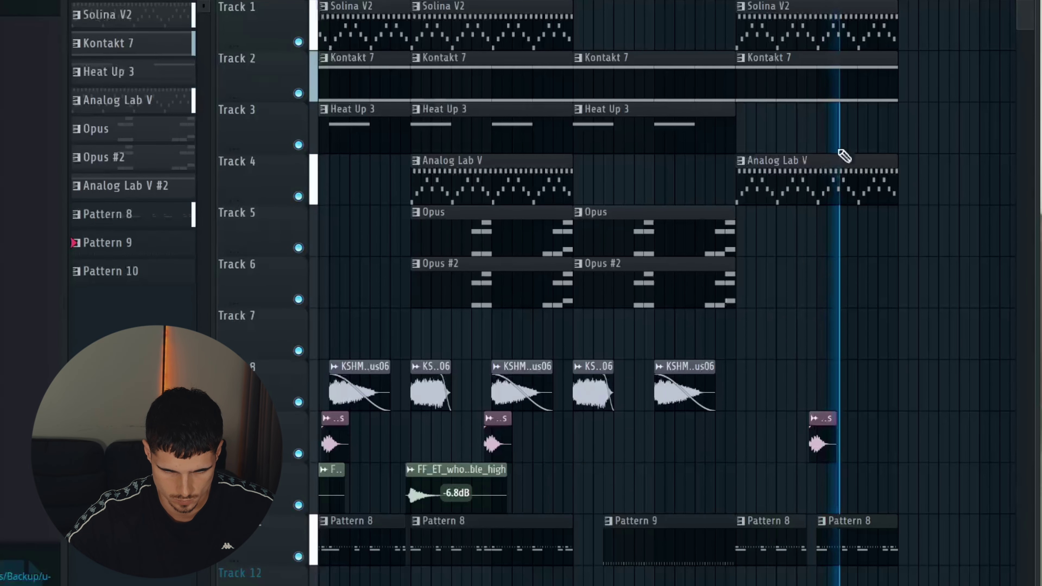
- Select all toms clips on Track 9 across the arrangement and lower their gain to -7.8 dB
scroll(855, 209, "up", 4)
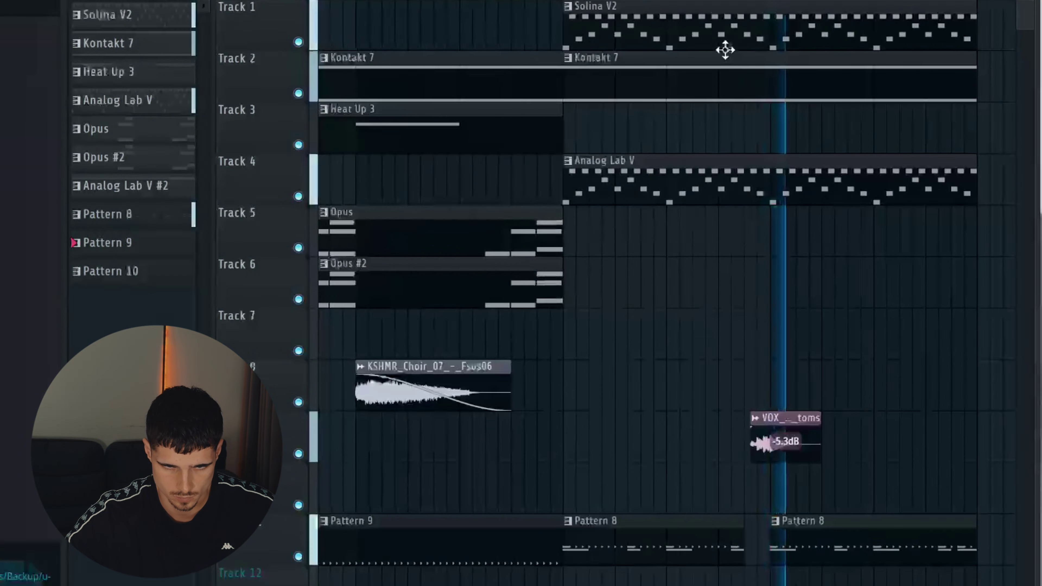
scroll(802, 331, "up", 4)
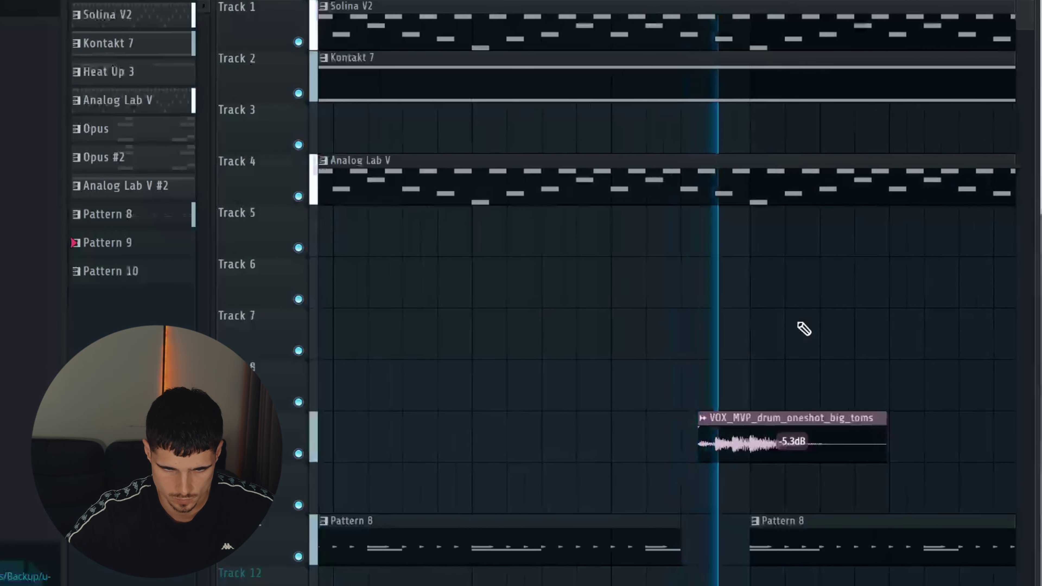
scroll(804, 328, "down", 6)
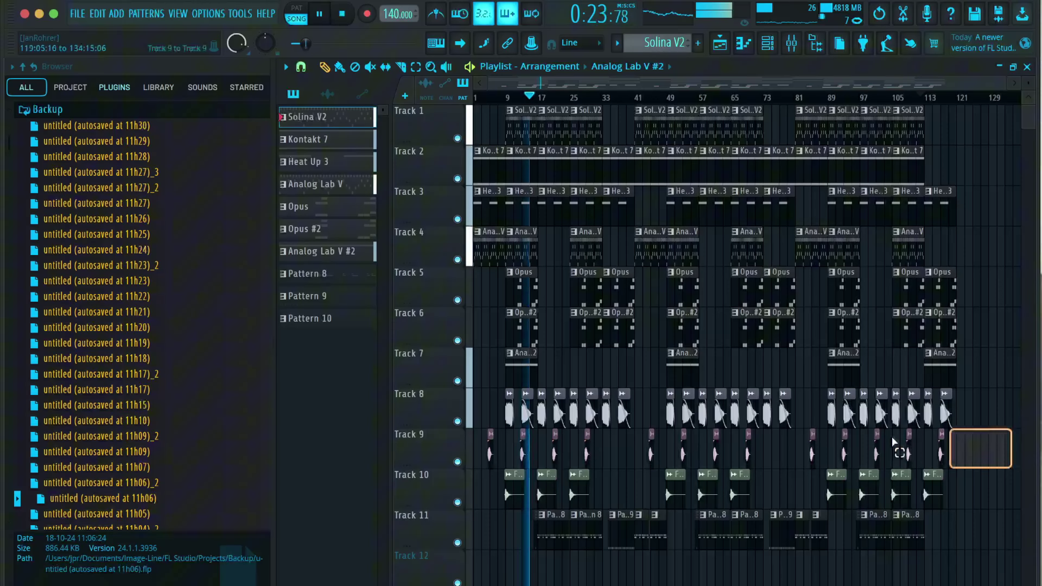
double_click(487, 444)
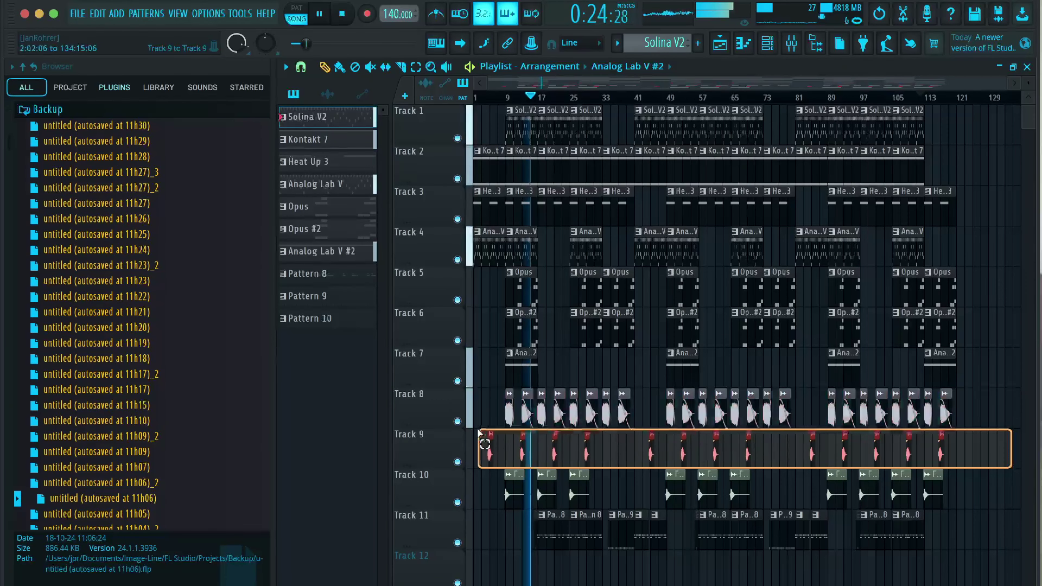
left_click_drag(491, 465, 492, 472)
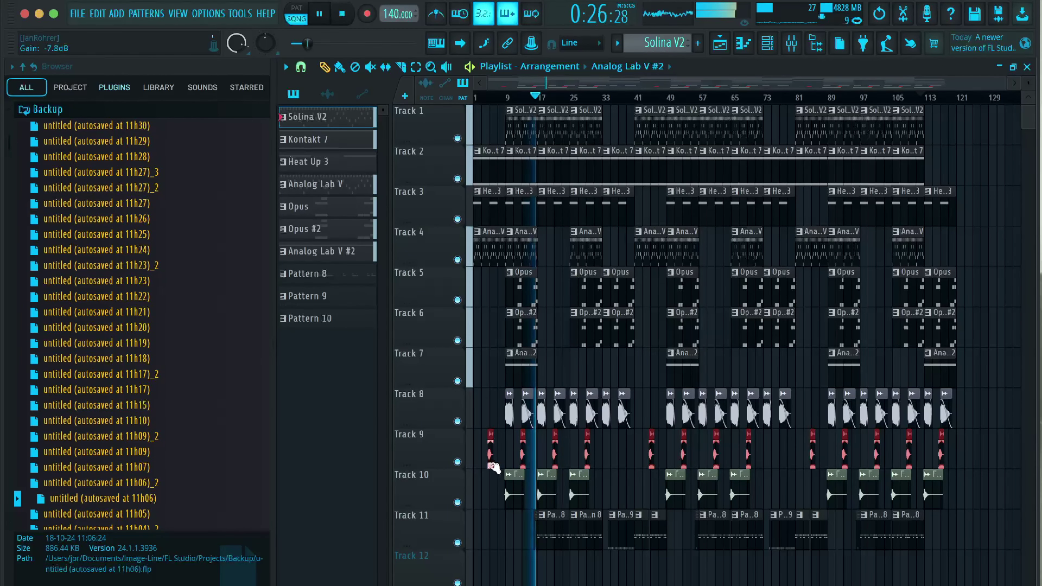